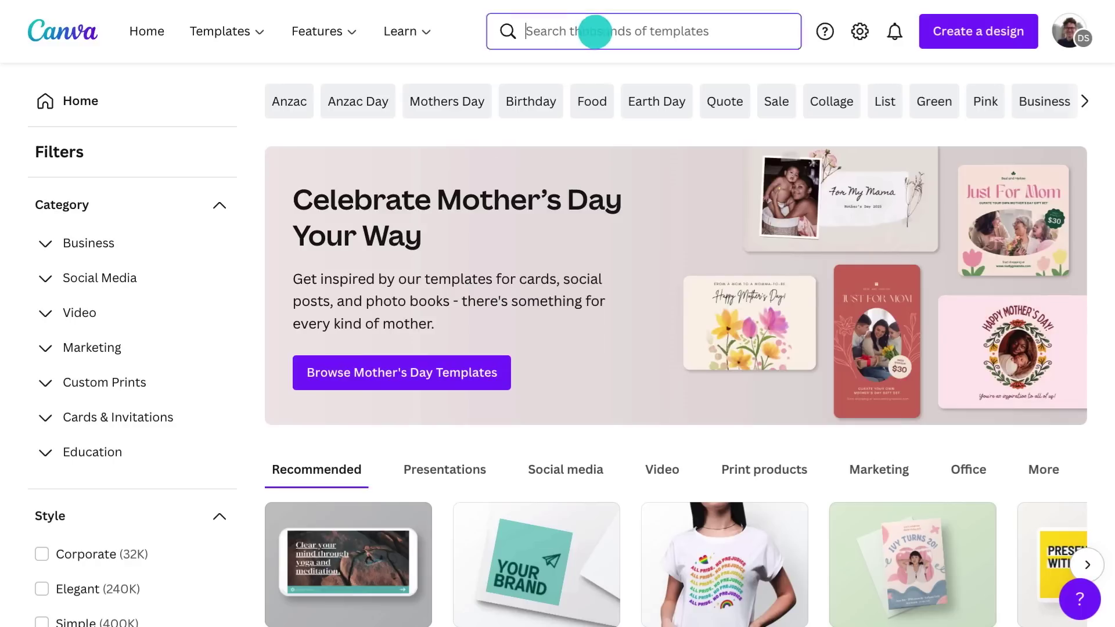
Search Canva for 'Youtube Thumbnails' and scroll through the results.
type("Youtube Thumbnails")
key("Return")
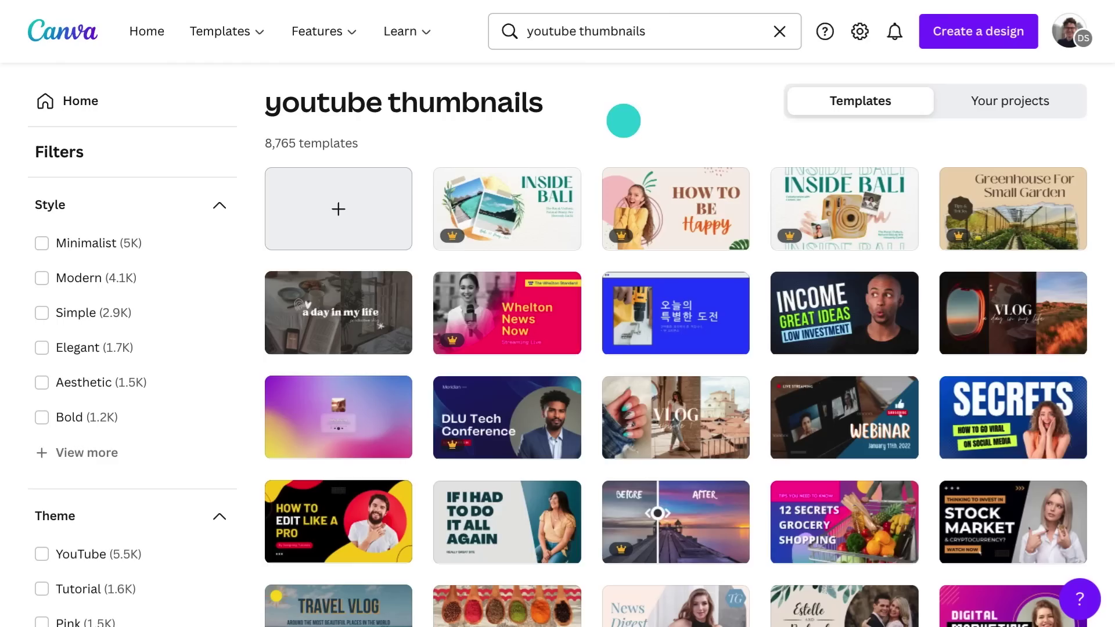
scroll(623, 120, "down", 20)
scroll(623, 120, "down", 12)
scroll(623, 120, "down", 15)
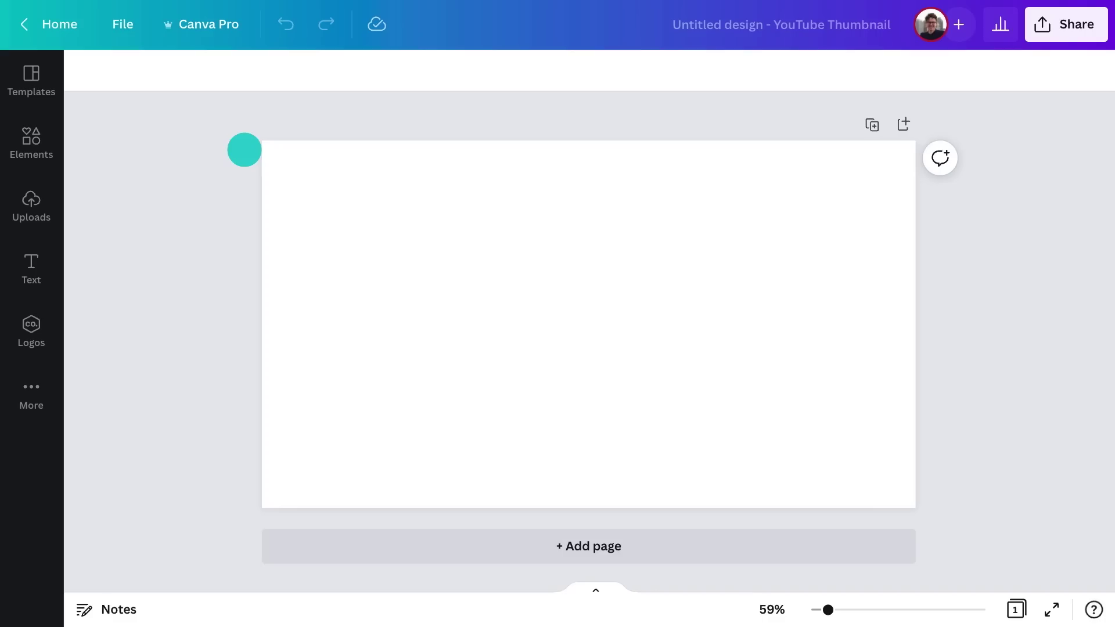
Apply the Castle in the Rain template from a 'youtube thumbnails' template search.
left_click(45, 79)
left_click(179, 79)
type("youtube thumbnails")
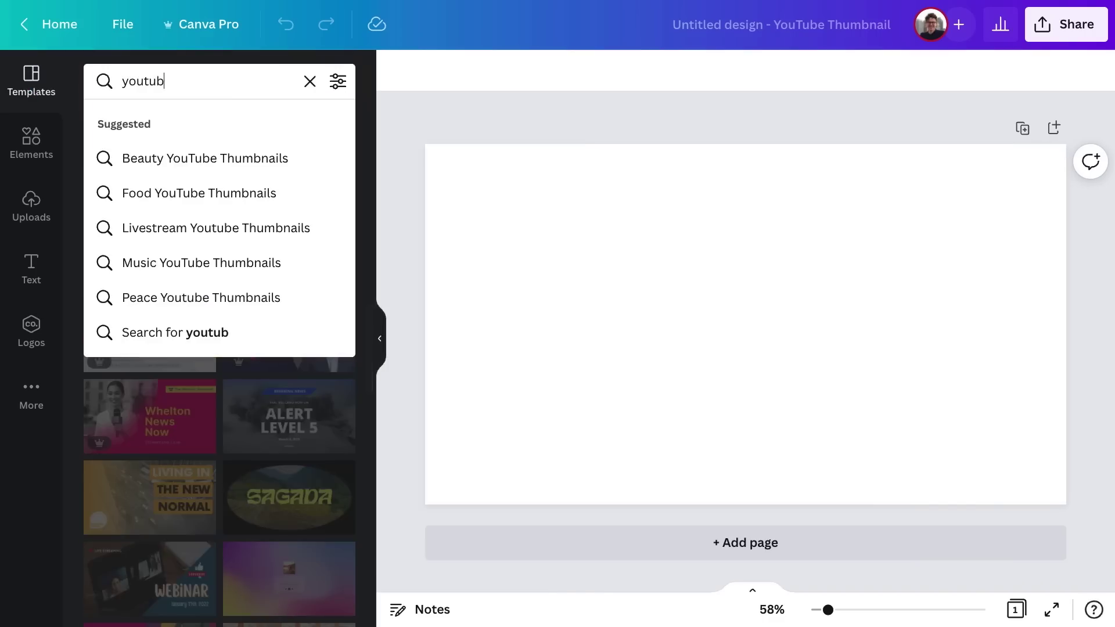
key("Return")
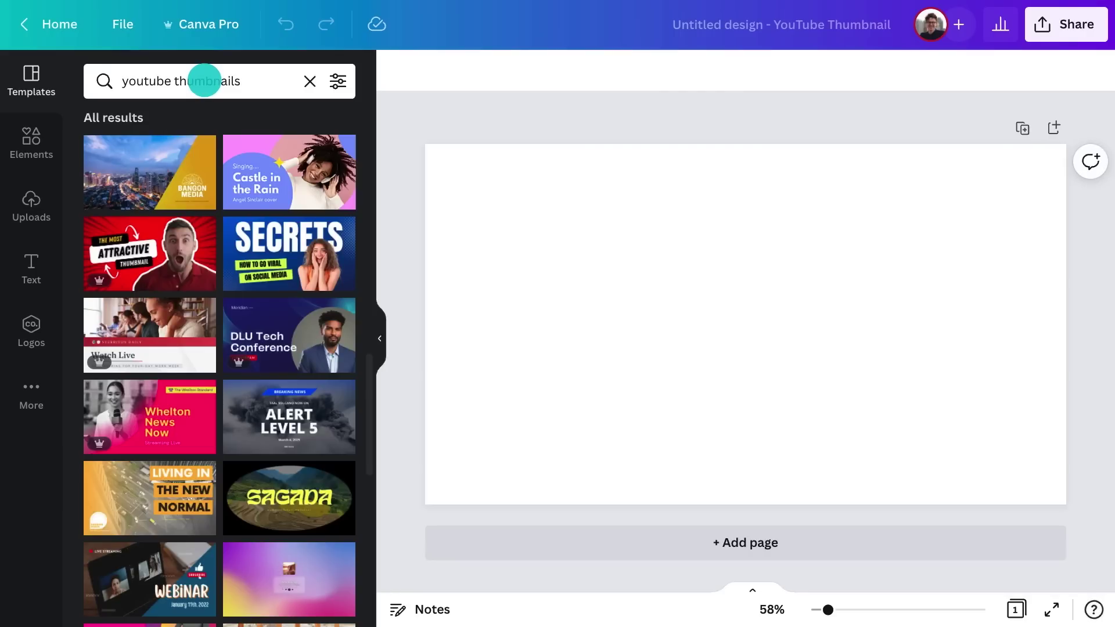
left_click(297, 169)
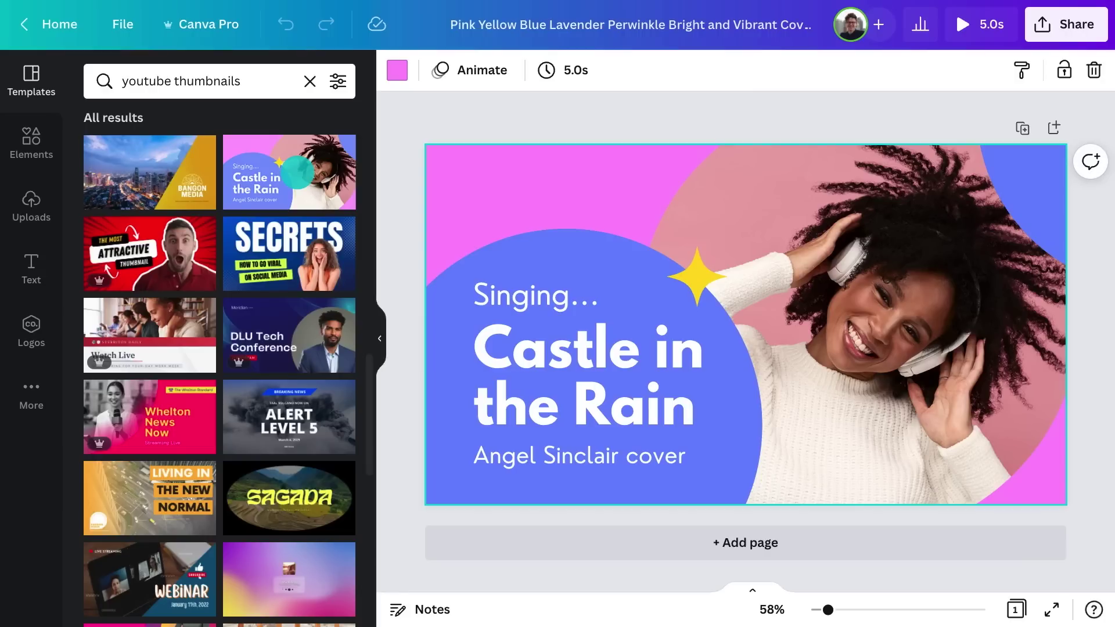
Fill the photo frame with the uploaded bearded man holding vegetables and adjust its crop.
left_click(32, 184)
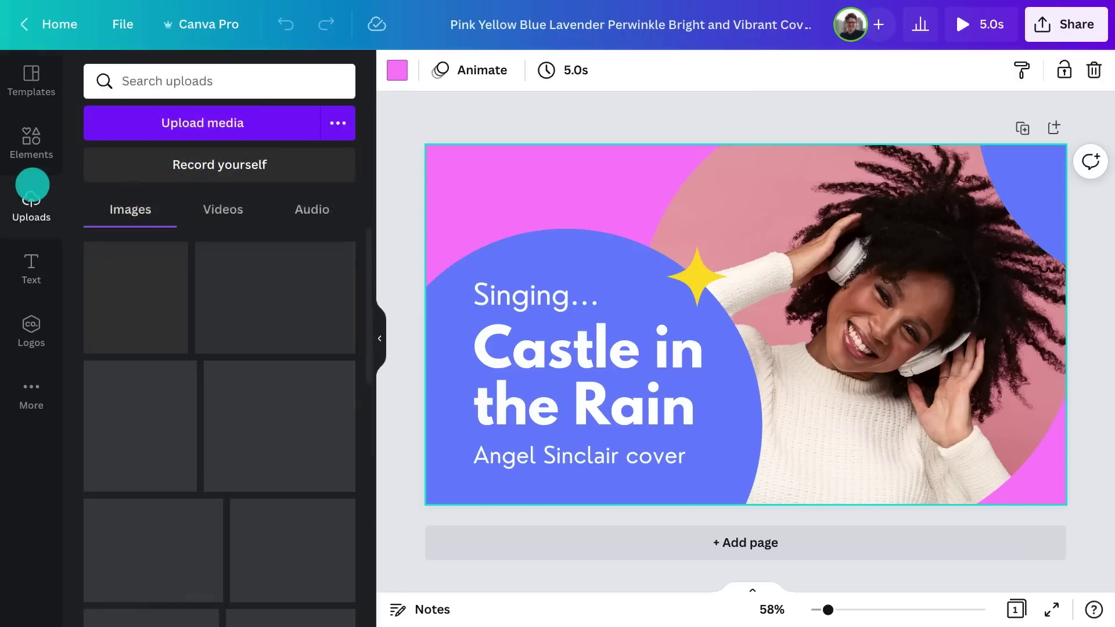
left_click_drag(125, 291, 821, 292)
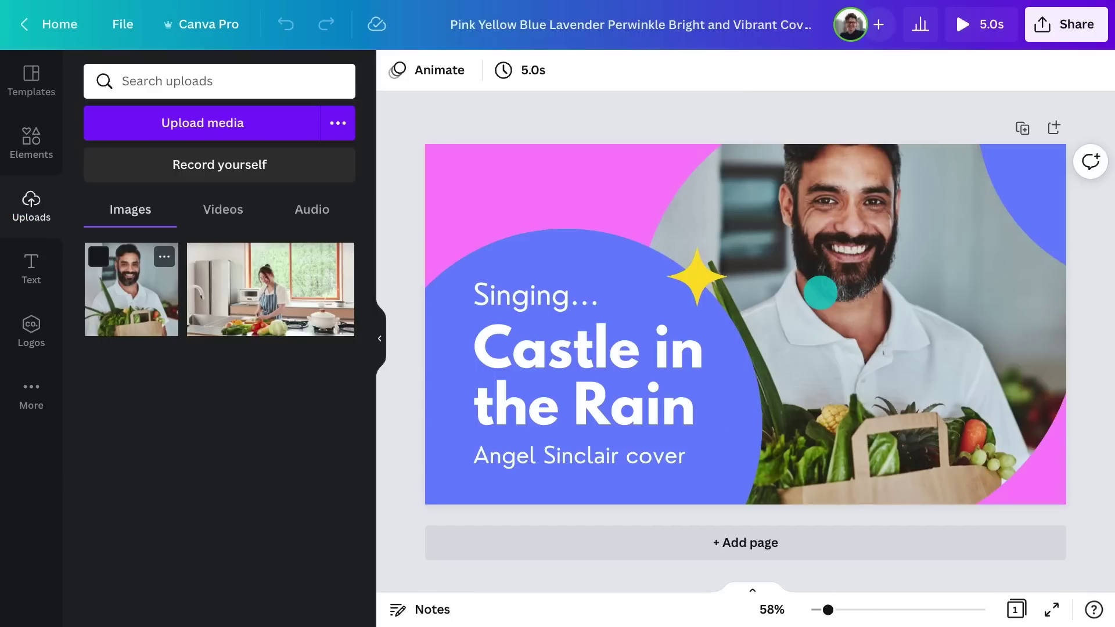
left_click_drag(270, 289, 788, 286)
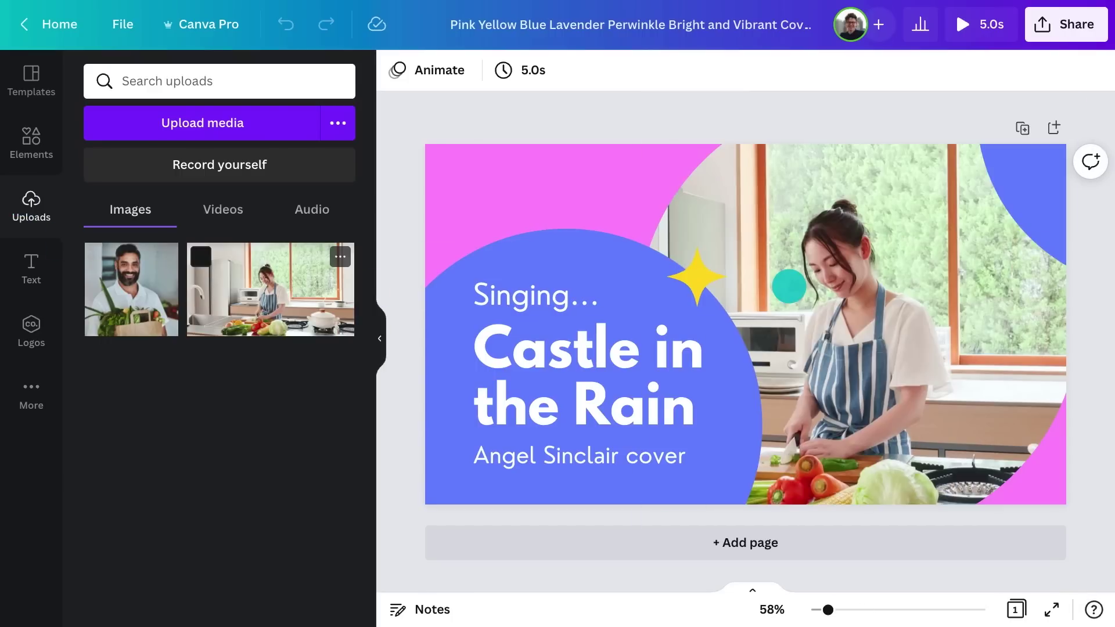
left_click_drag(131, 289, 789, 301)
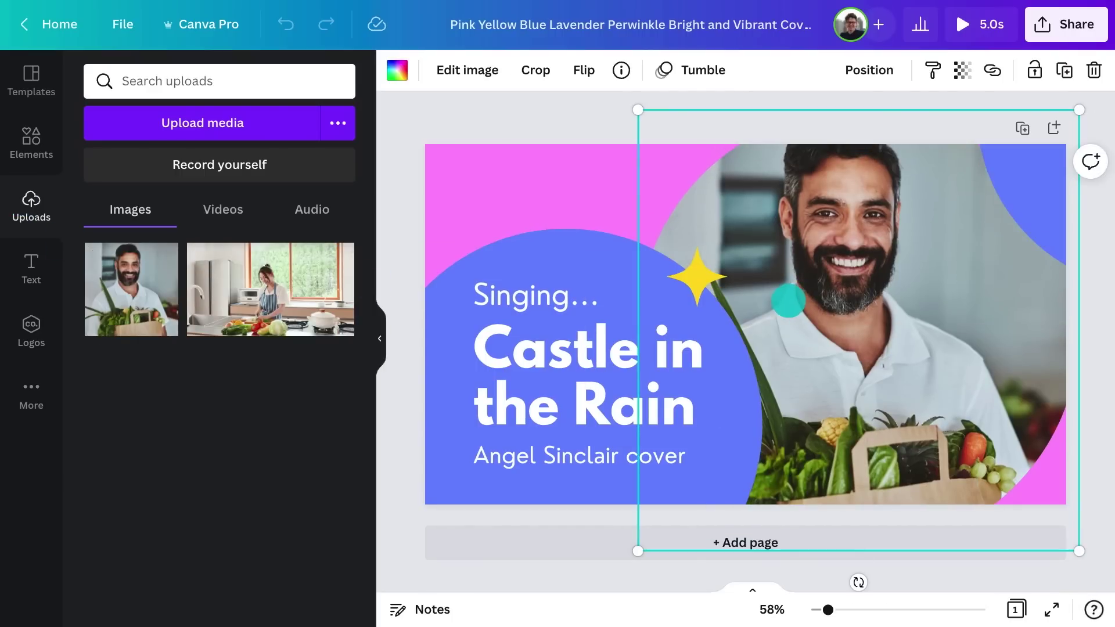
double_click(789, 302)
left_click(388, 71)
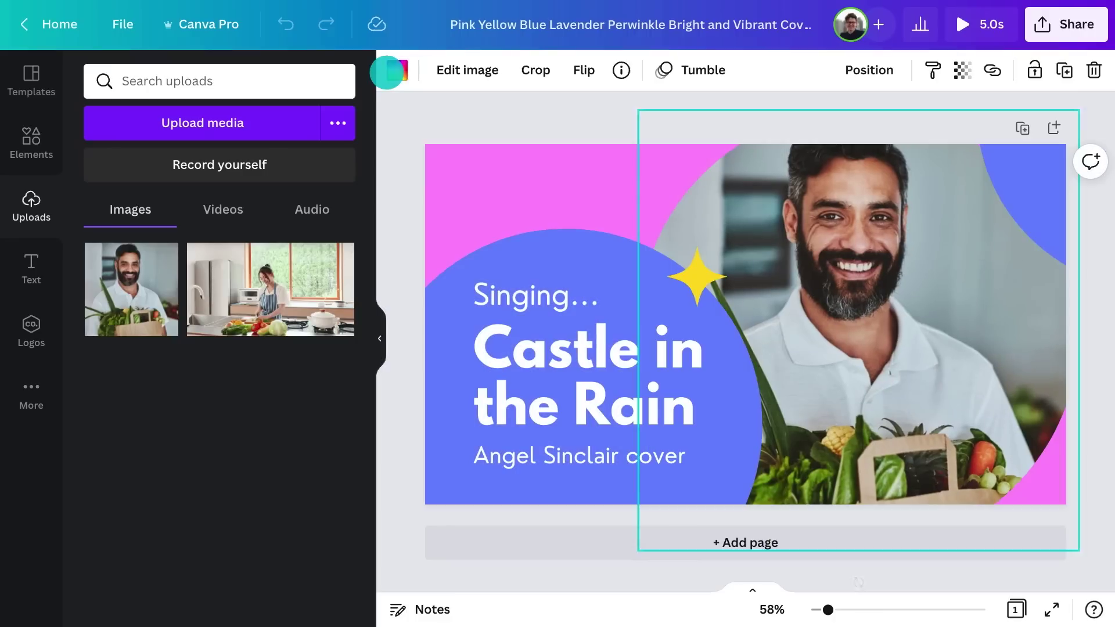
left_click(380, 339)
left_click(378, 297)
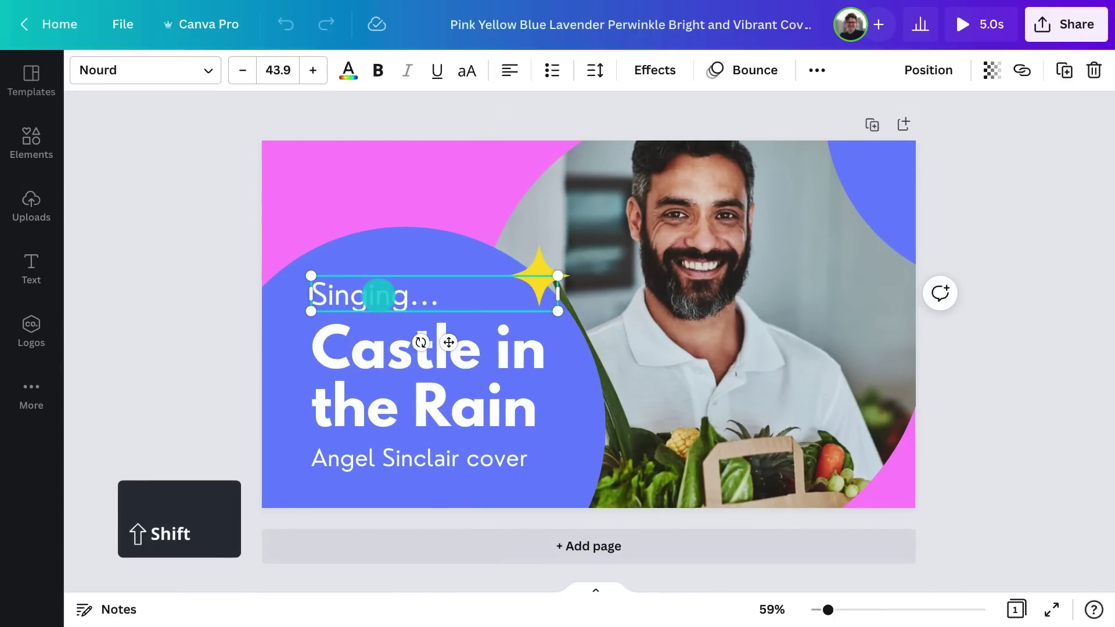
Make the title and tagline text dark green.
left_click(422, 415, "shift")
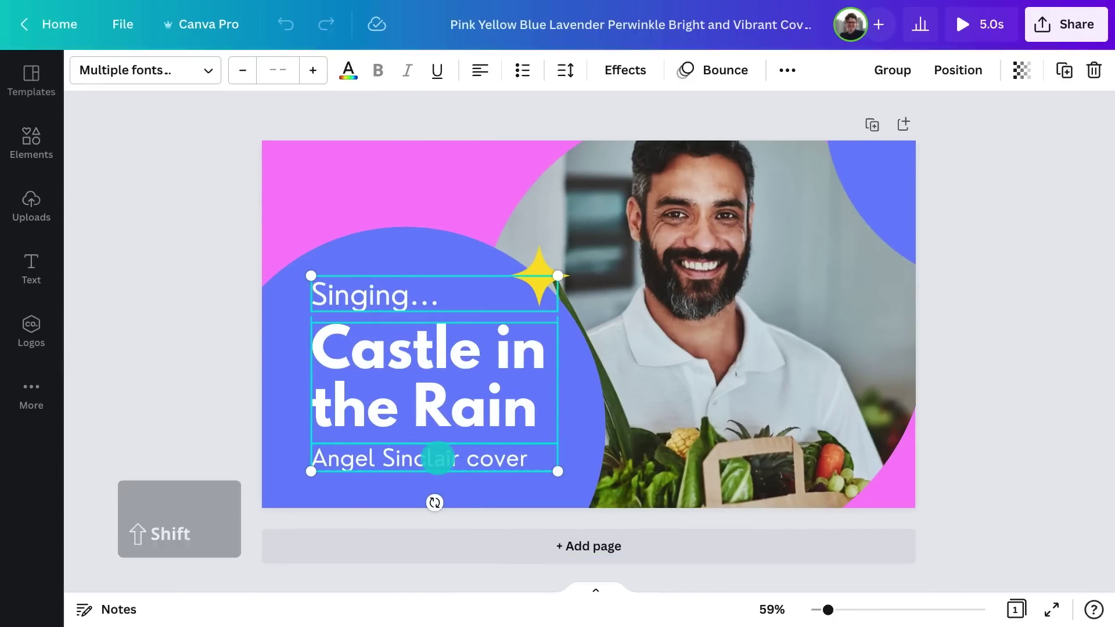
left_click(349, 70)
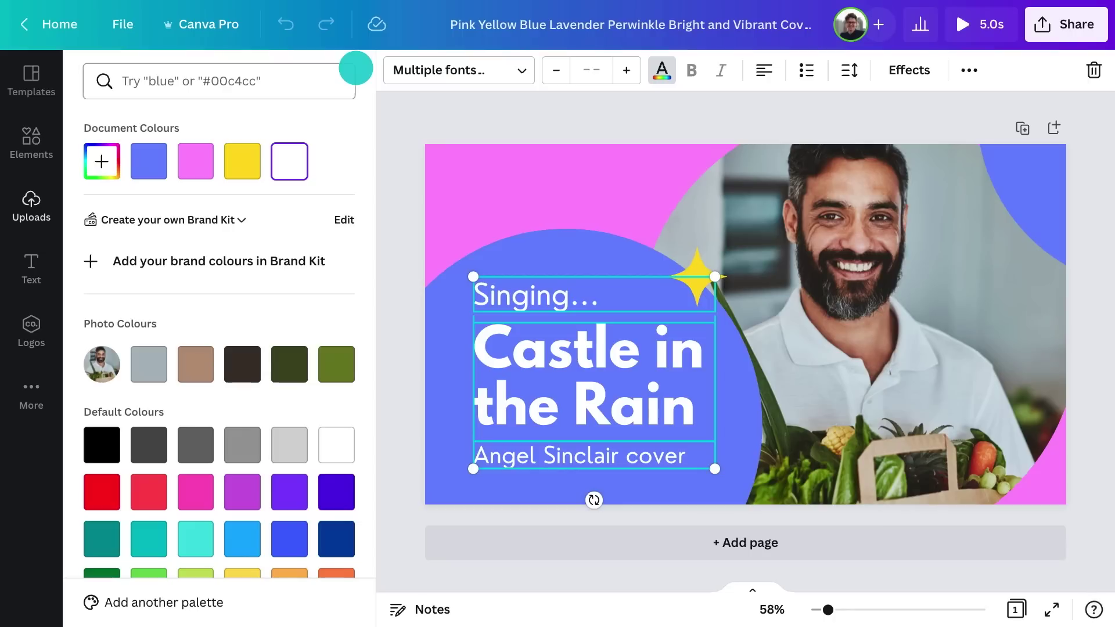
left_click(100, 162)
left_click_drag(182, 311, 185, 311)
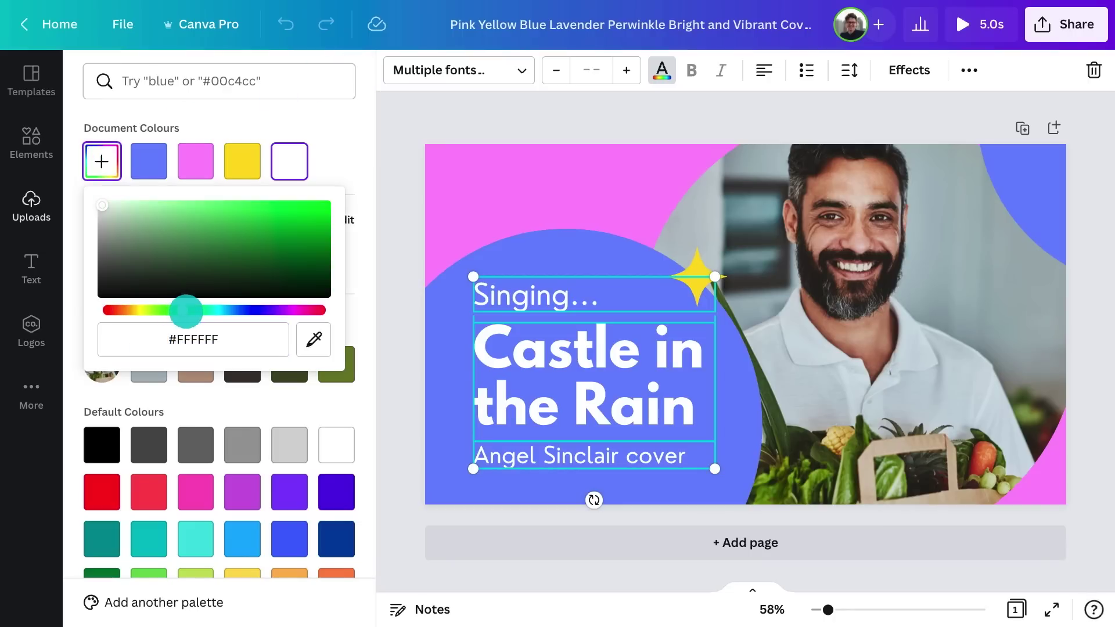
left_click_drag(295, 264, 292, 260)
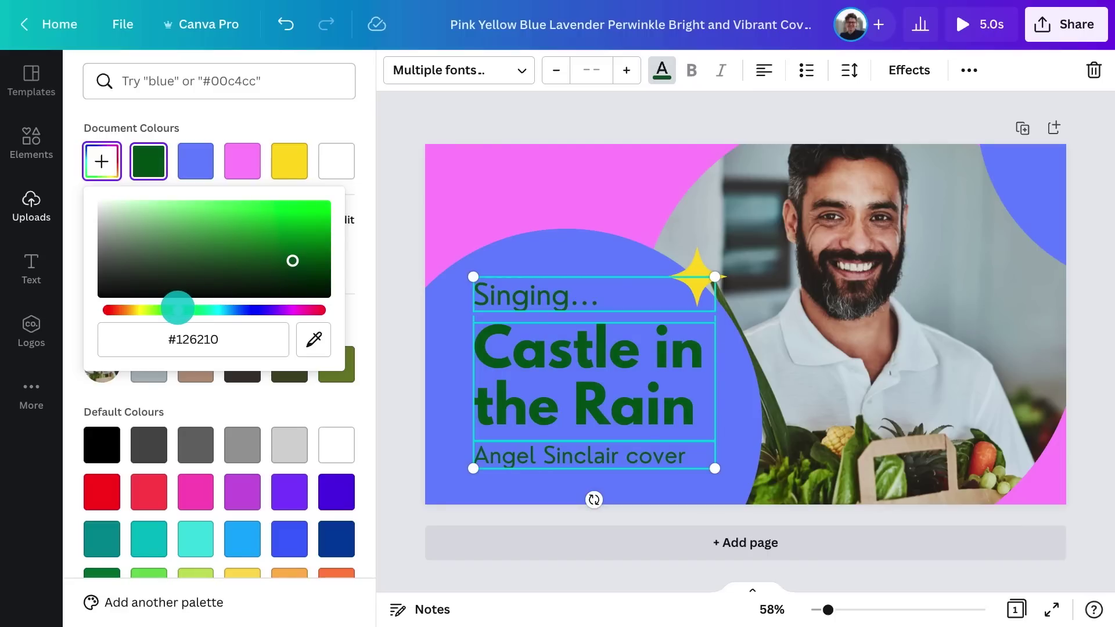
Recolour the big circle and the top-right corner shape bright green.
left_click(437, 301)
left_click(84, 70)
left_click(101, 160)
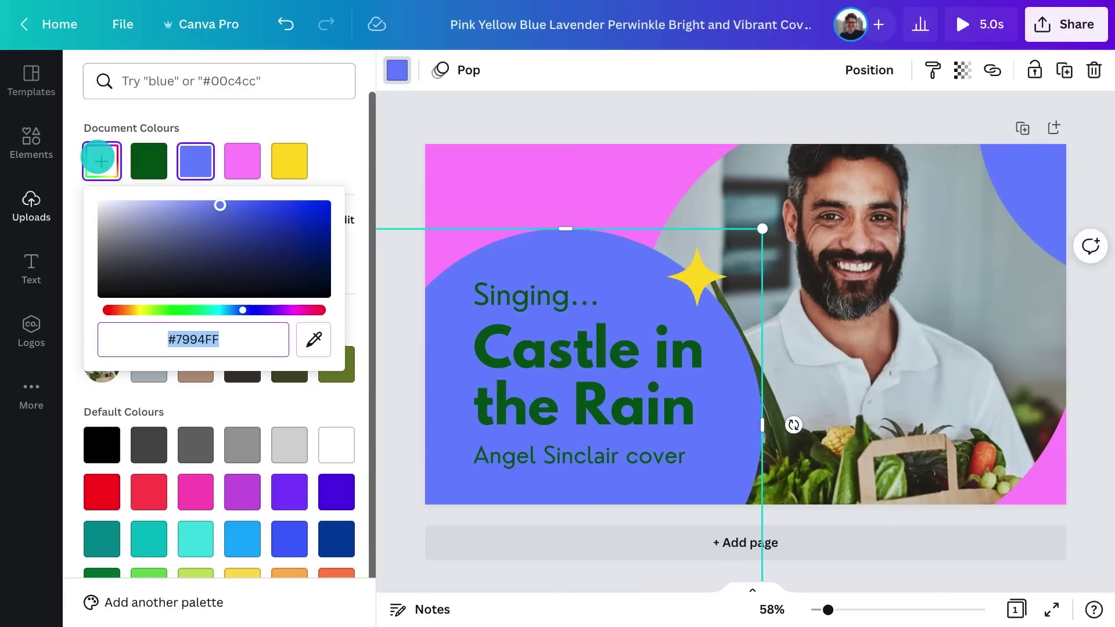
left_click(173, 309)
left_click_drag(224, 213, 234, 208)
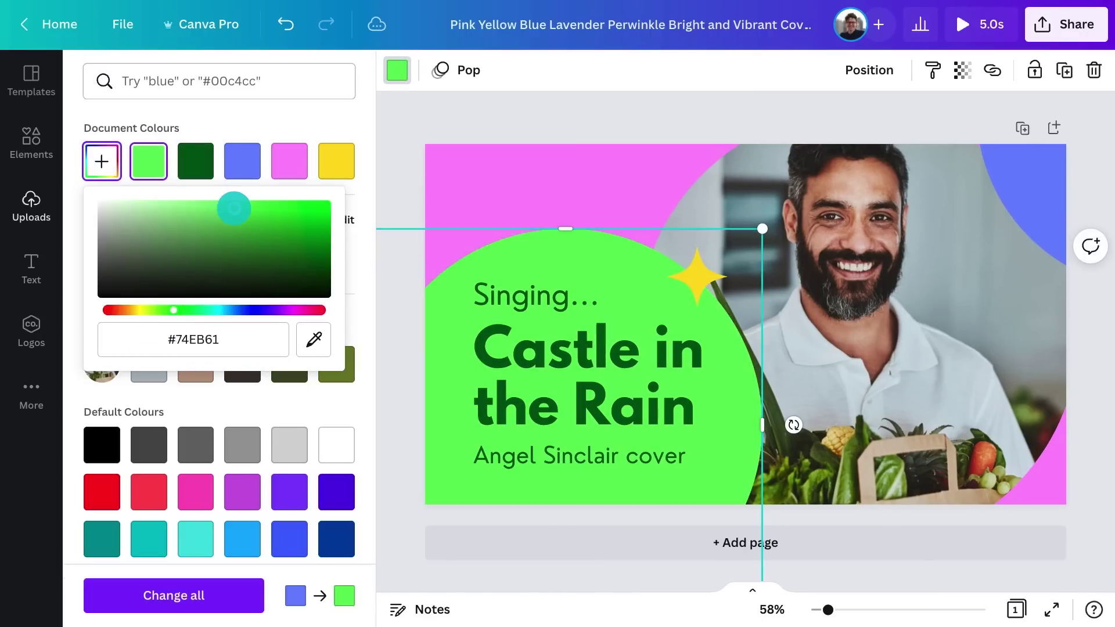
left_click(1044, 186)
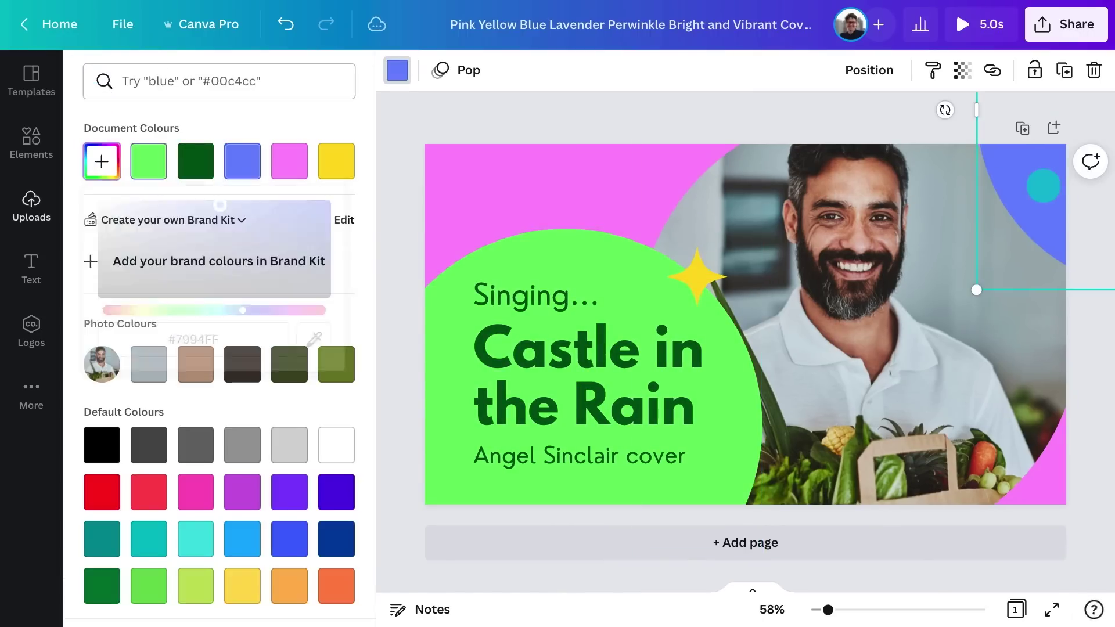
left_click(155, 162)
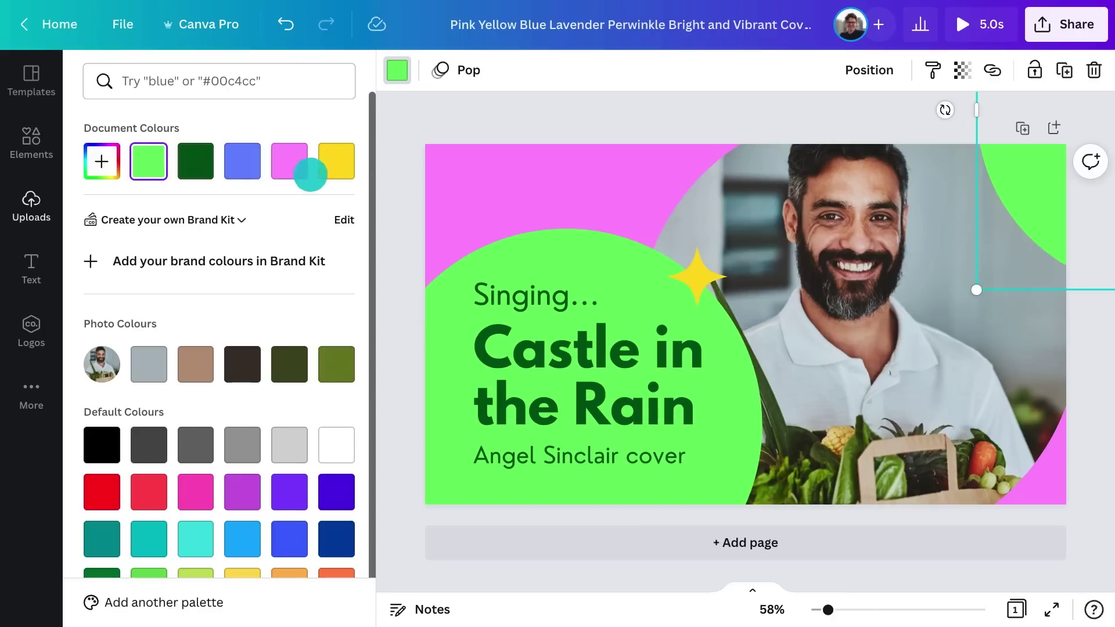
Change the pink page background to dark green.
left_click(386, 180)
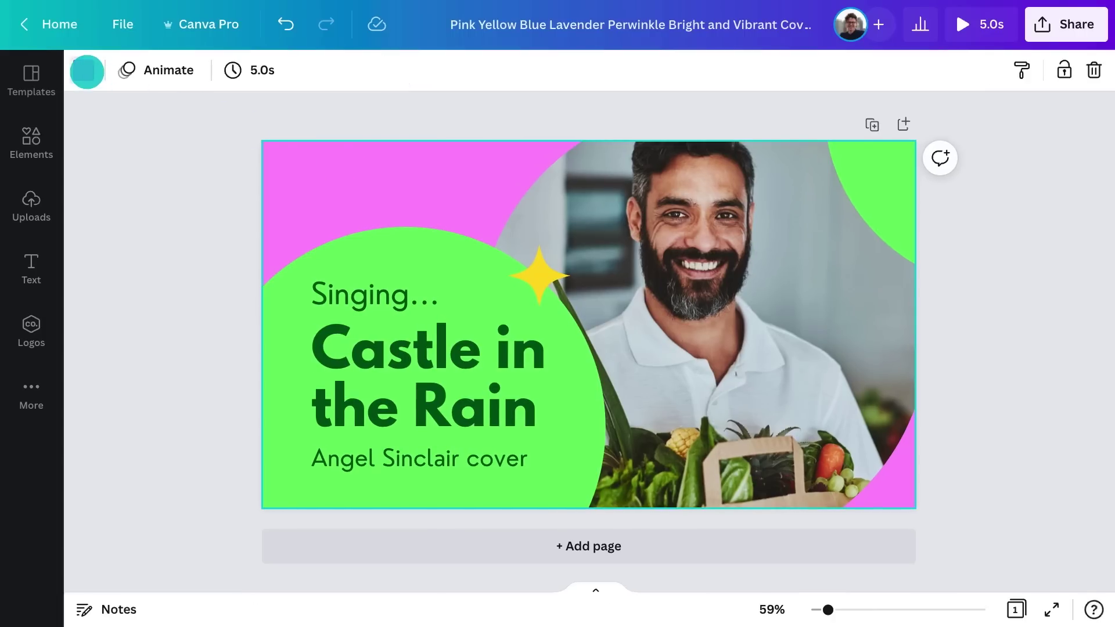
left_click(87, 71)
left_click(149, 161)
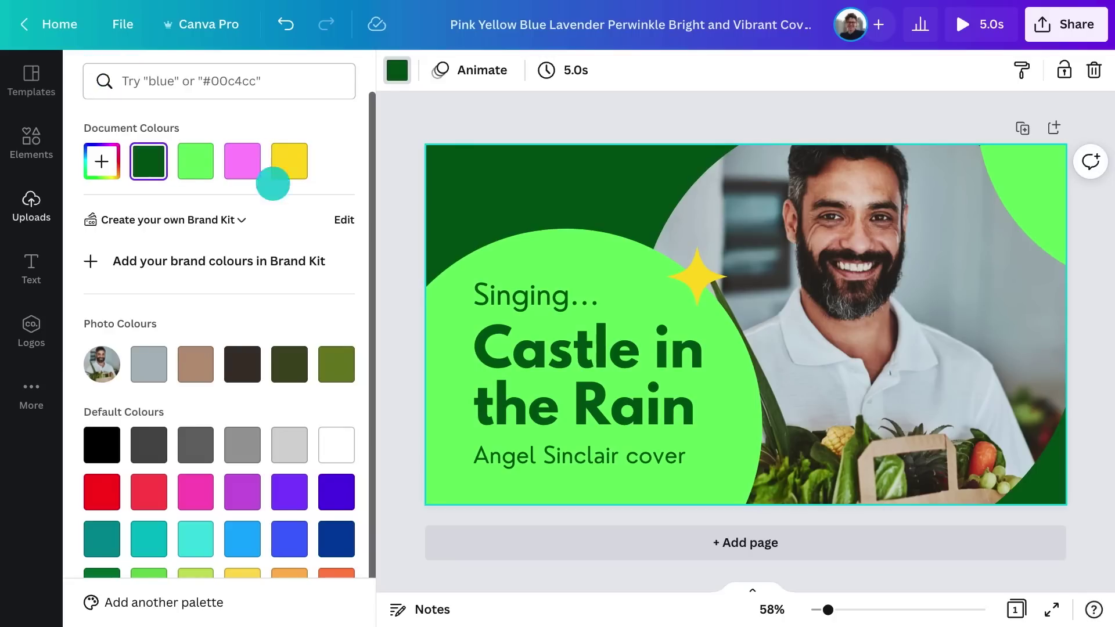
Make the yellow star pale yellow.
left_click(692, 263)
left_click(81, 70)
left_click(93, 154)
left_click(159, 201)
left_click(402, 216)
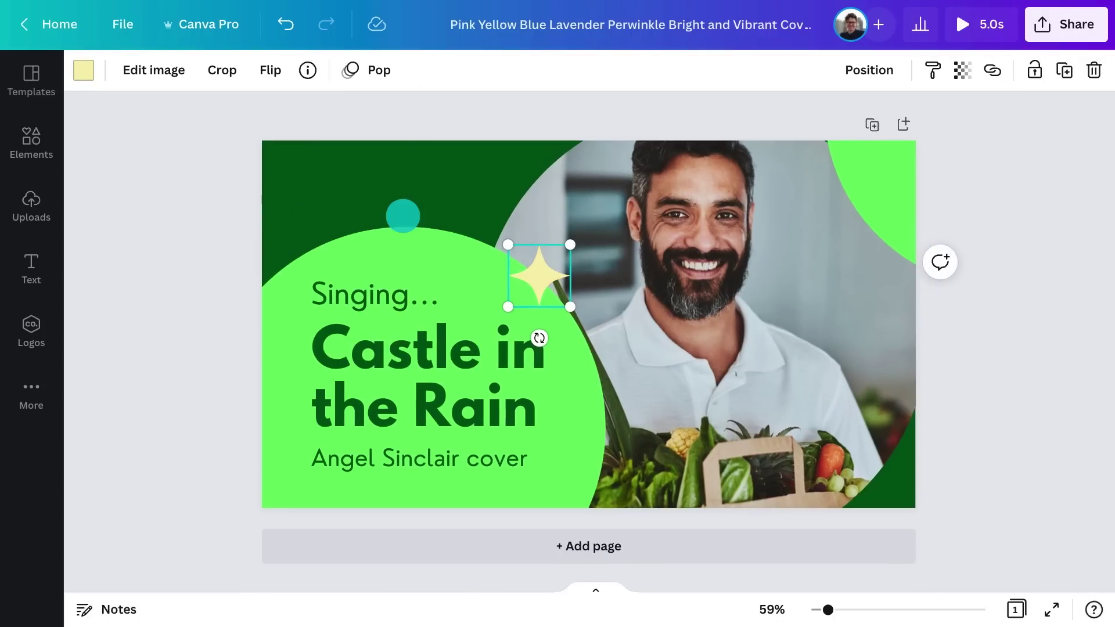
left_click(213, 214)
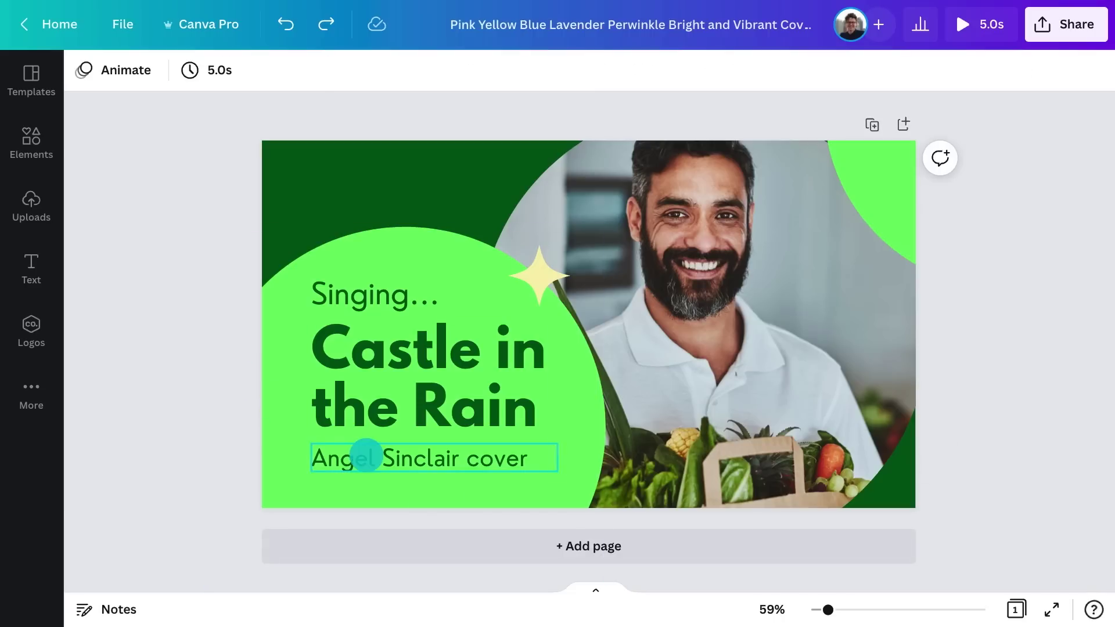
Delete the cover credit and retype the title 'Vegan Grocery Haul' and tagline 'What I ate today'.
key("Delete")
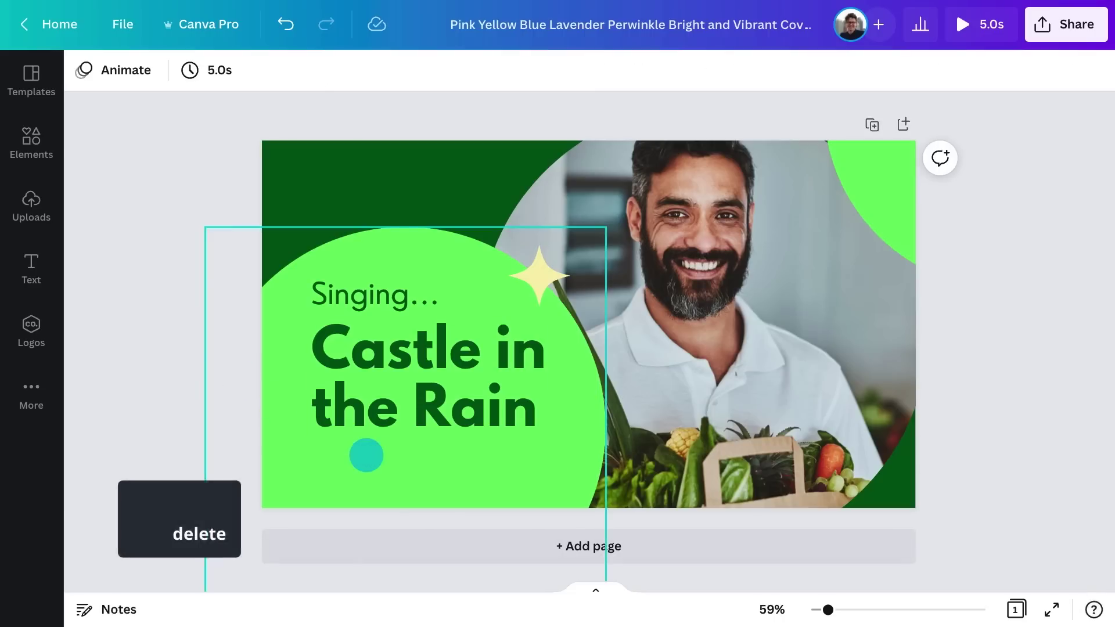
double_click(385, 385)
key("ctrl+a")
type("Vegan Grocery Ha")
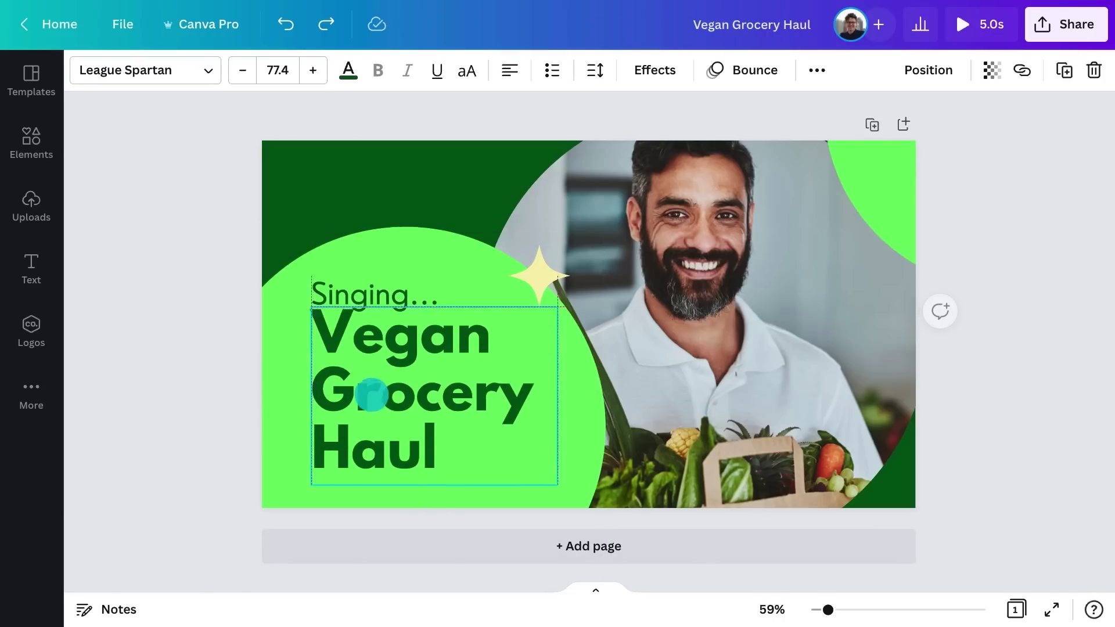
double_click(368, 298)
key("ctrl+a")
type("What I ate")
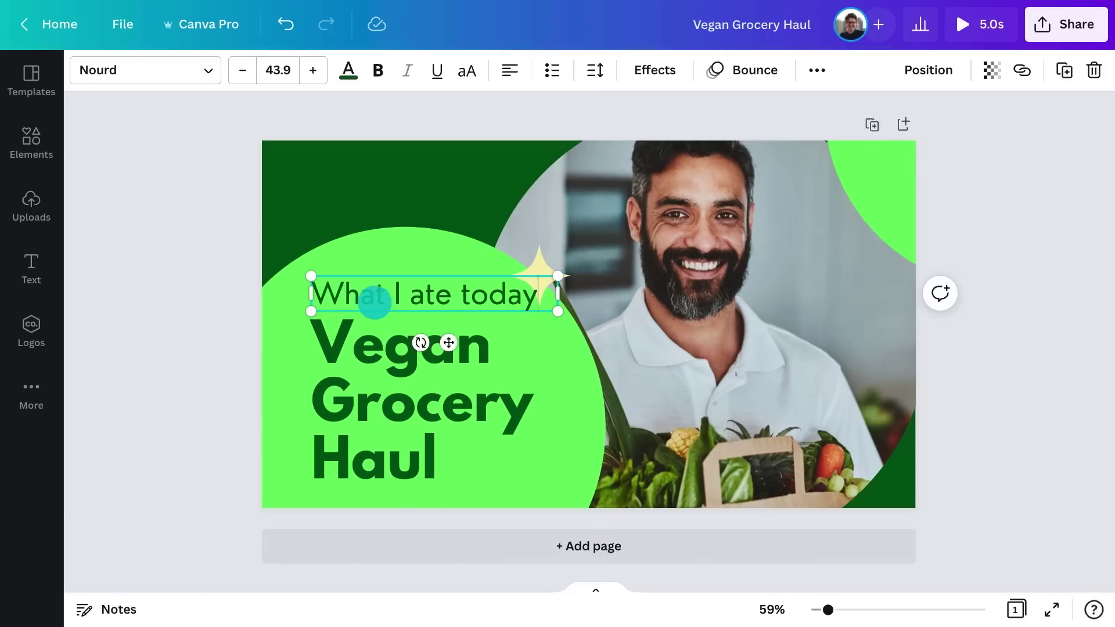
Size the tagline 36 and heading 82, set both in Telegraf, and shrink SUBSCRIBE.
left_click(281, 63)
left_click(281, 64)
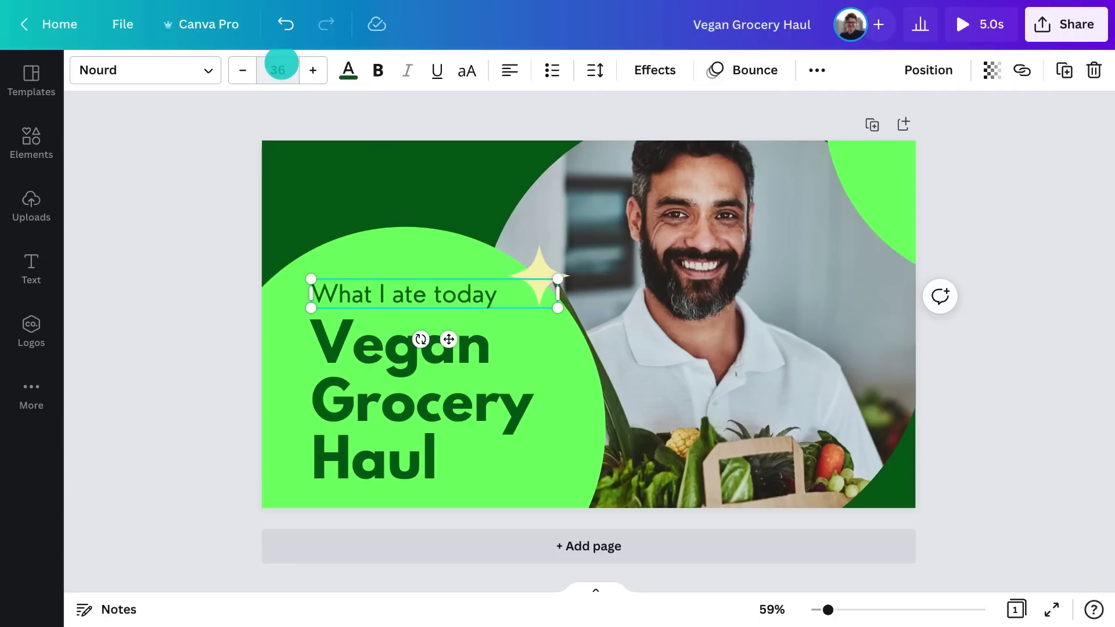
left_click(365, 384)
left_click(297, 70)
left_click(294, 62)
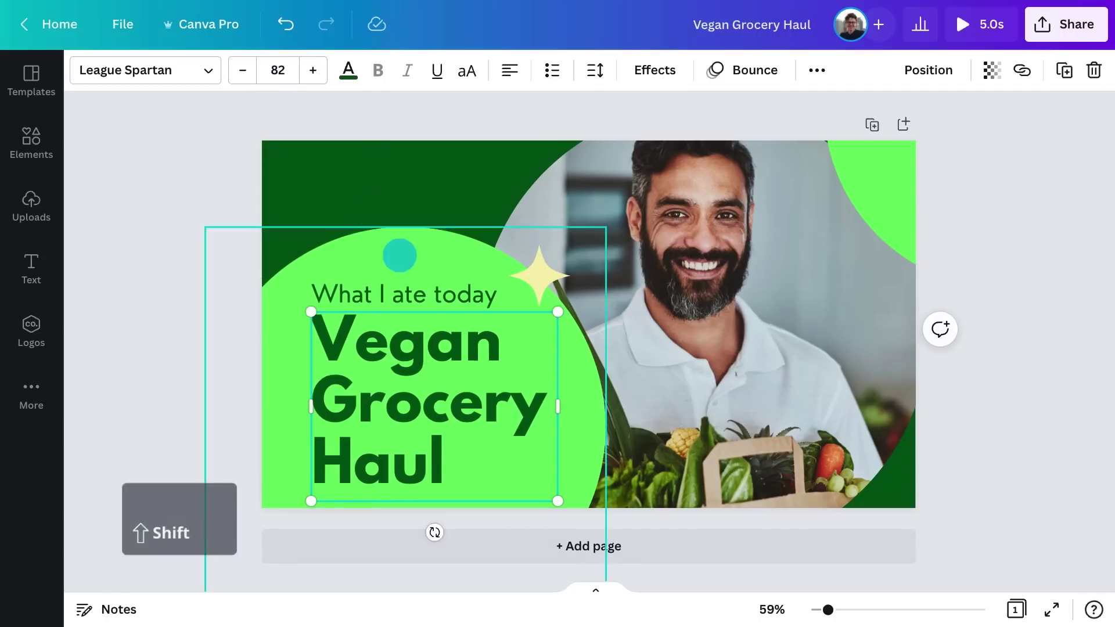
left_click(418, 291, "shift")
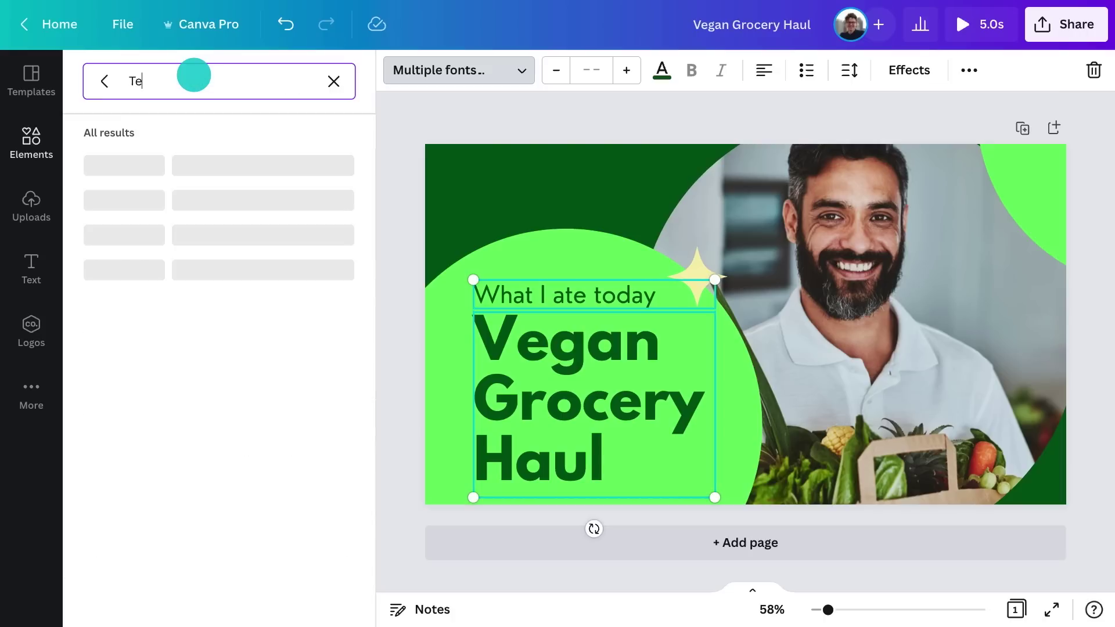
type("legraf")
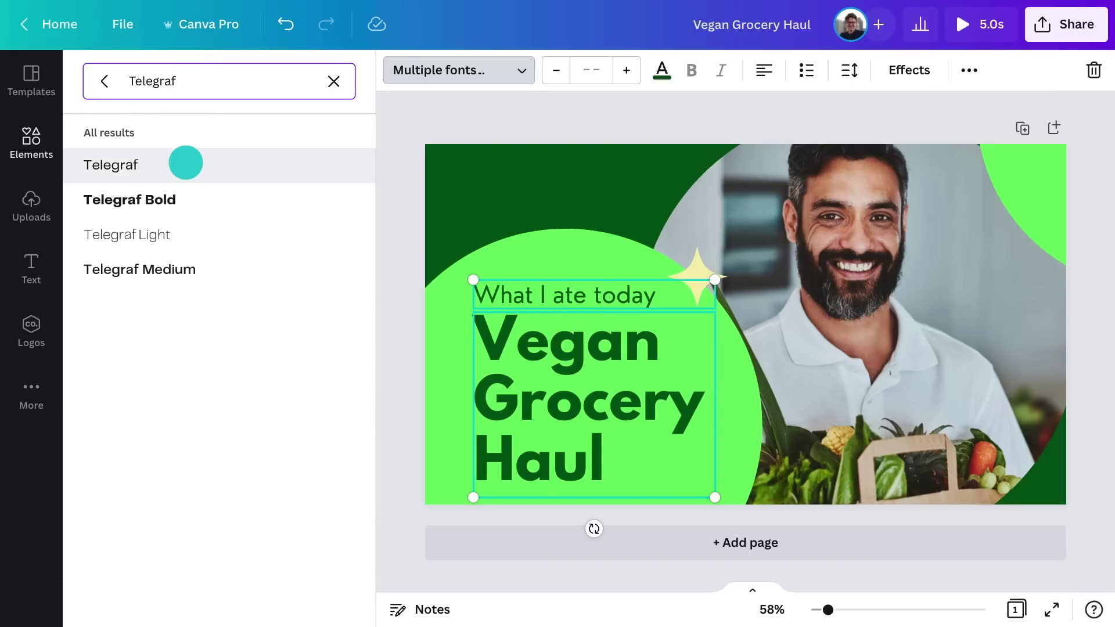
left_click(184, 160)
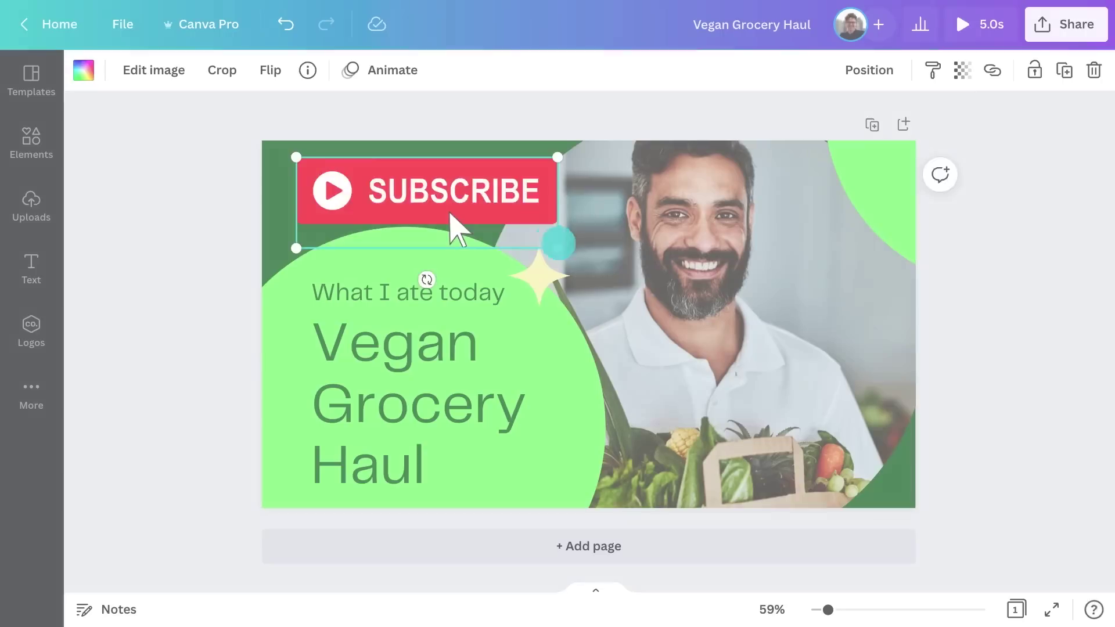
left_click_drag(558, 244, 363, 198)
left_click(168, 181)
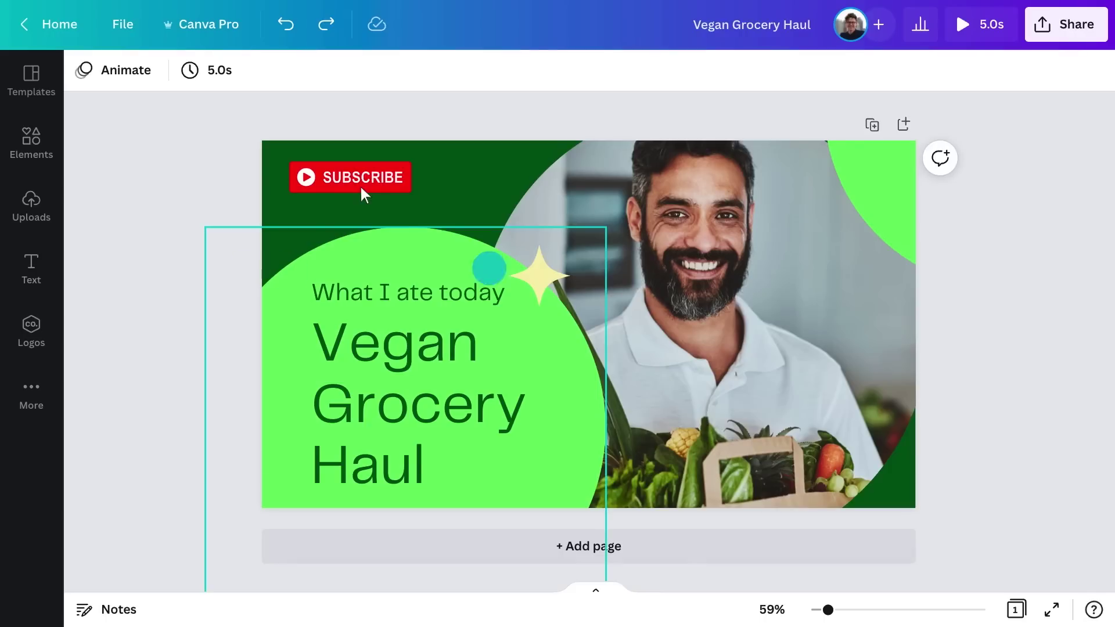
Delete the star and the top-right green circle.
left_click(530, 273)
key("Delete")
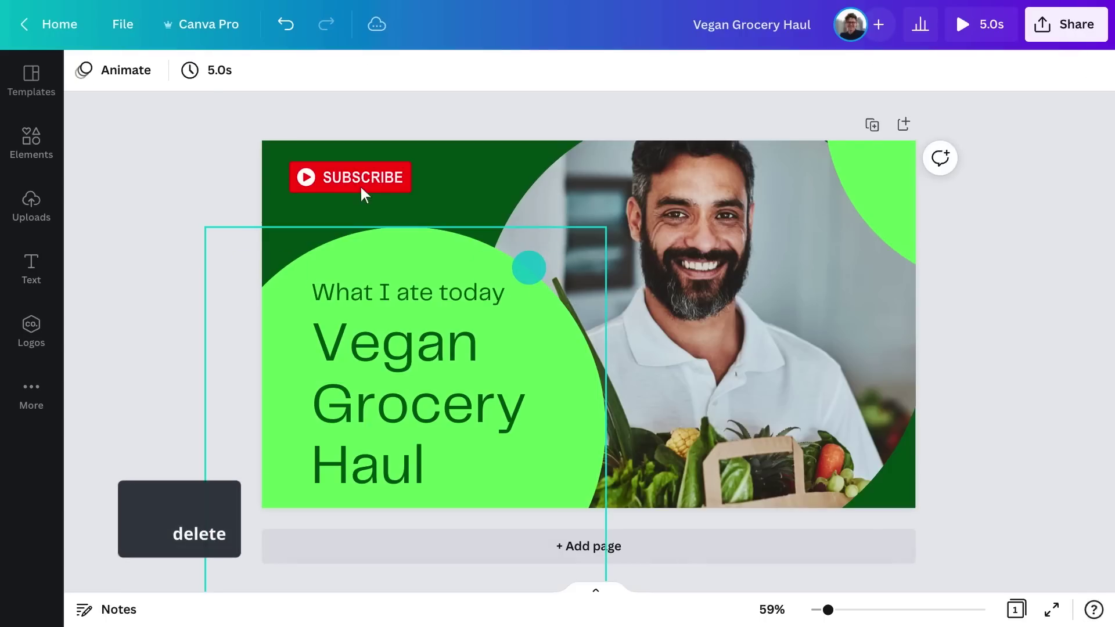
left_click(891, 172)
key("Delete")
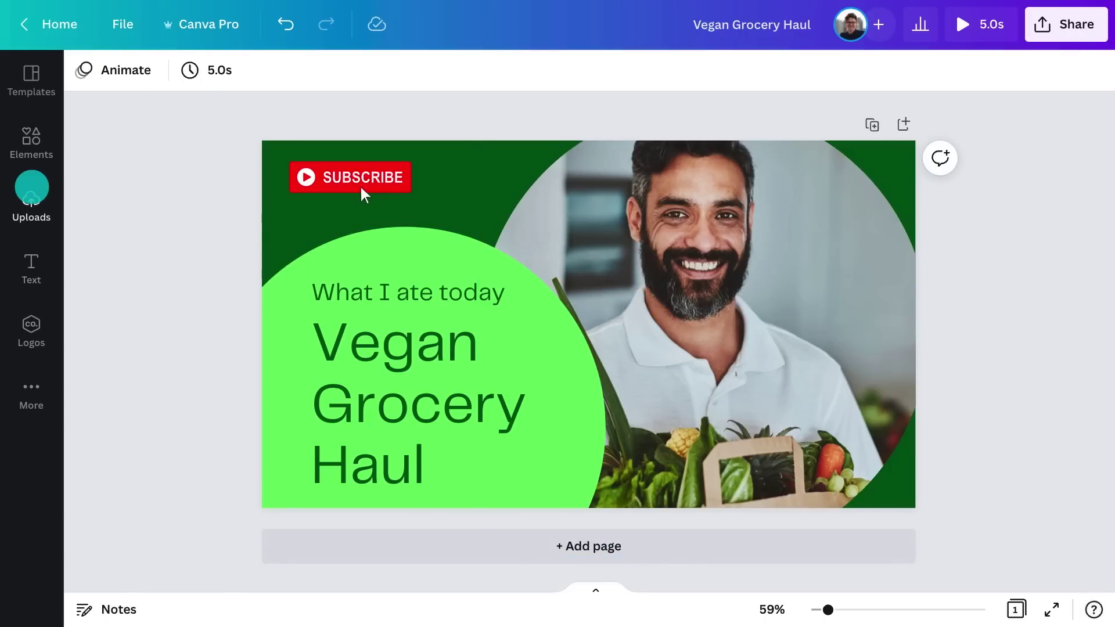
Add the Feel Good Food sticker and a small strawberry placed beside the title.
left_click(32, 203)
left_click(219, 255)
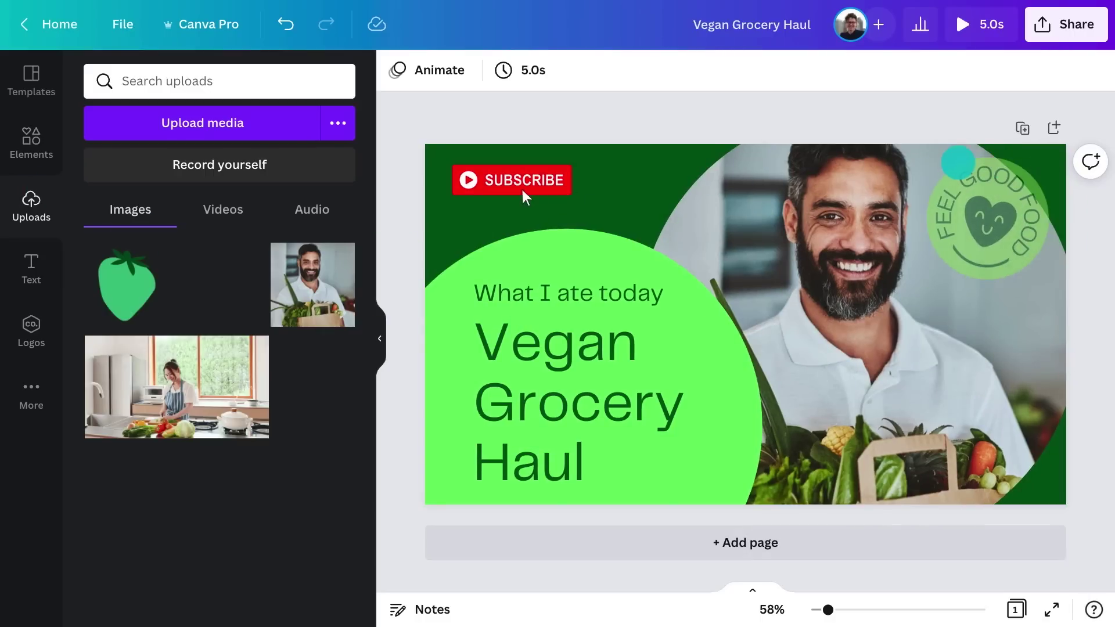
left_click_drag(154, 289, 685, 273)
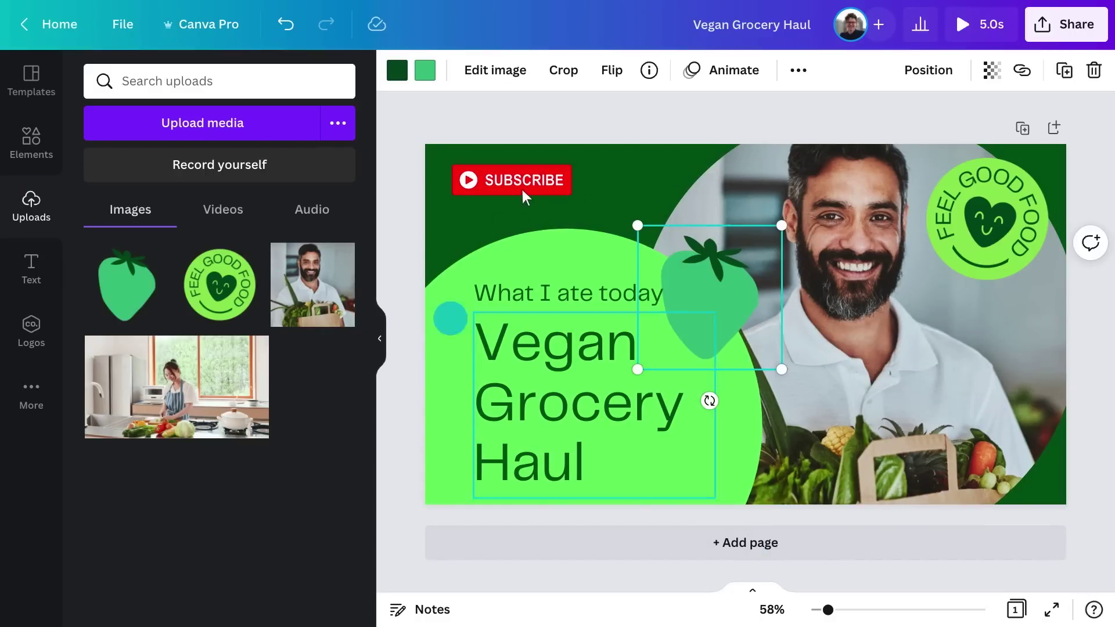
left_click(379, 338)
left_click_drag(626, 223, 577, 272)
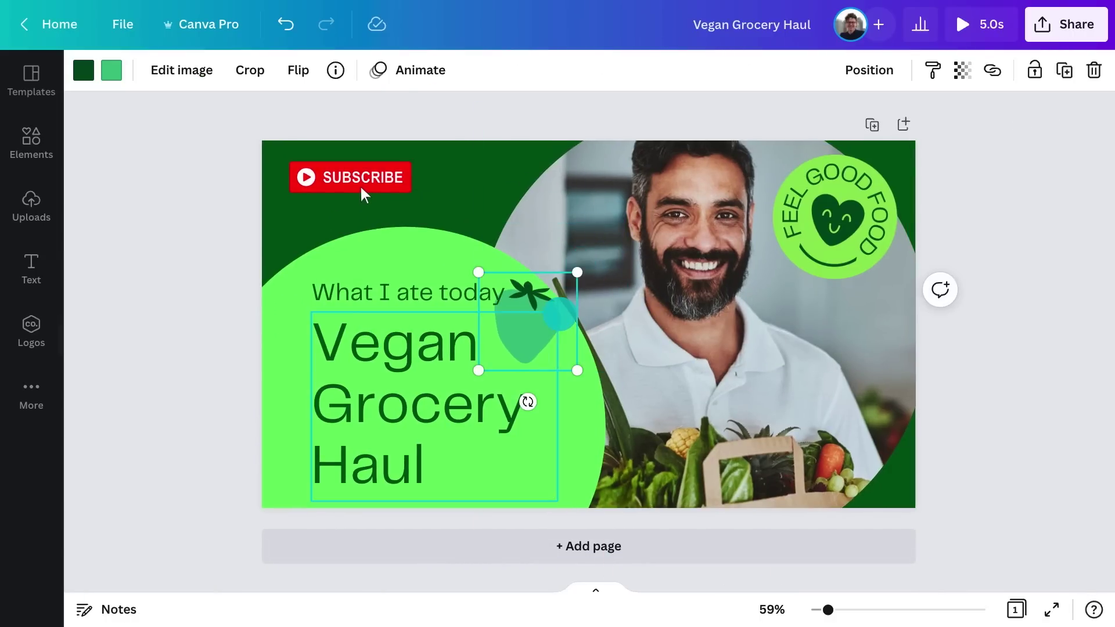
left_click_drag(529, 320, 559, 294)
left_click_drag(607, 244, 569, 284)
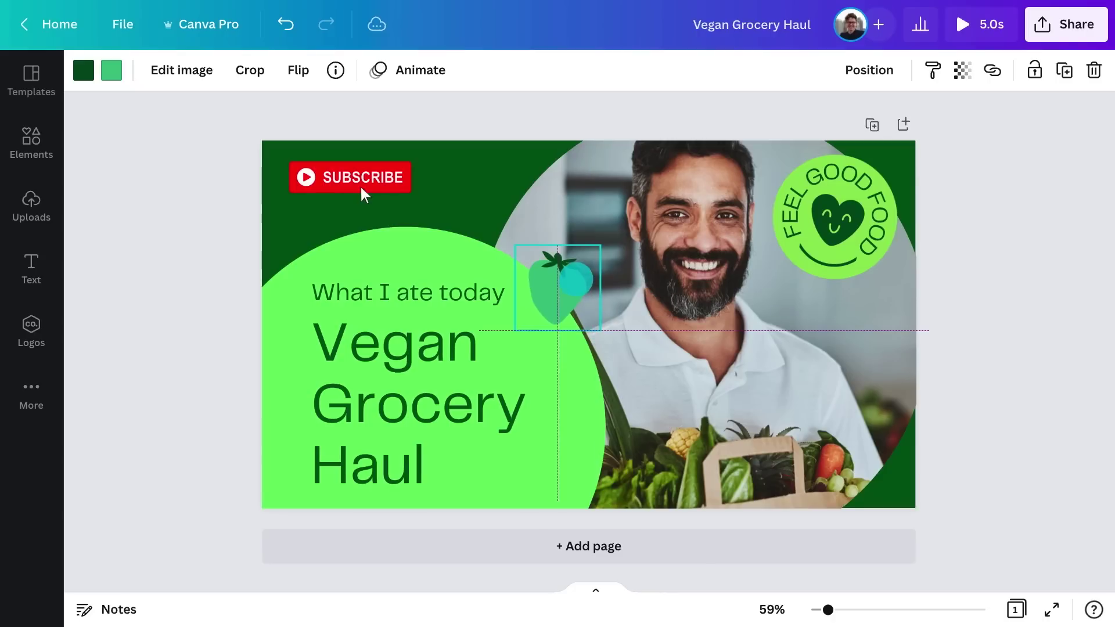
Shrink the Feel Good Food sticker and settle it in the top-right corner.
left_click(783, 241)
left_click_drag(761, 291, 793, 260)
left_click_drag(832, 219, 835, 223)
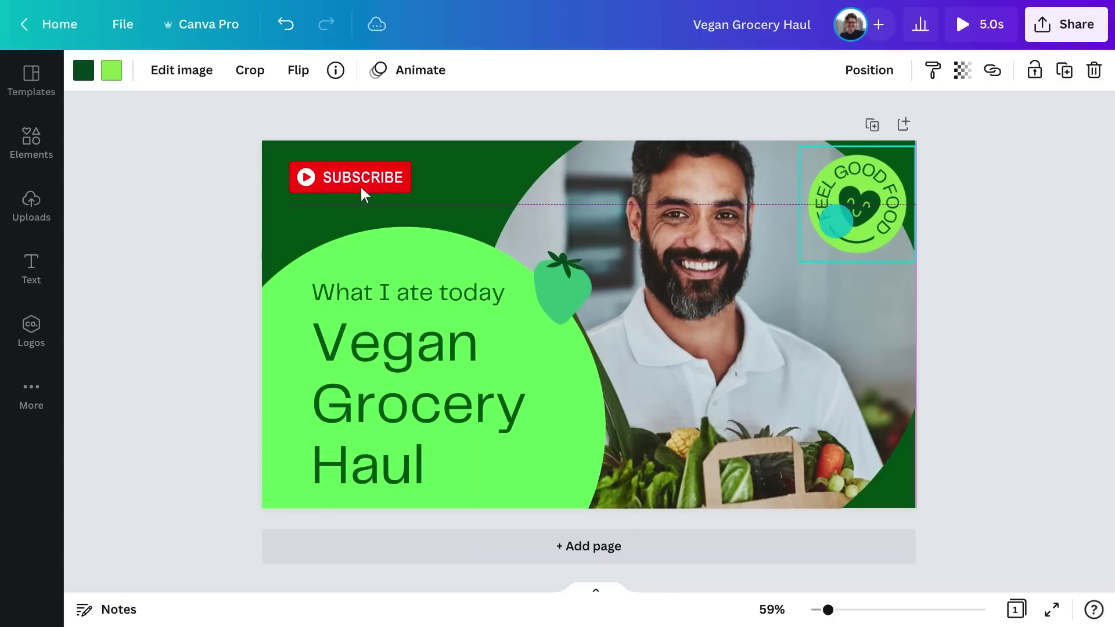
left_click(967, 222)
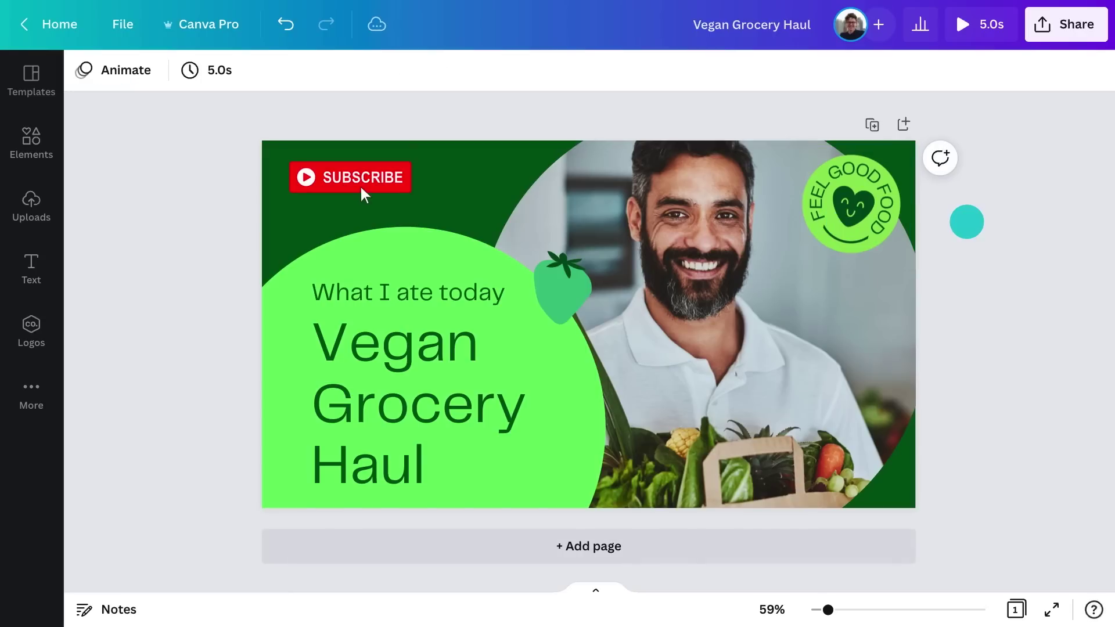
Download the finished Vegan Grocery Haul thumbnail via Share > Download.
left_click(1058, 23)
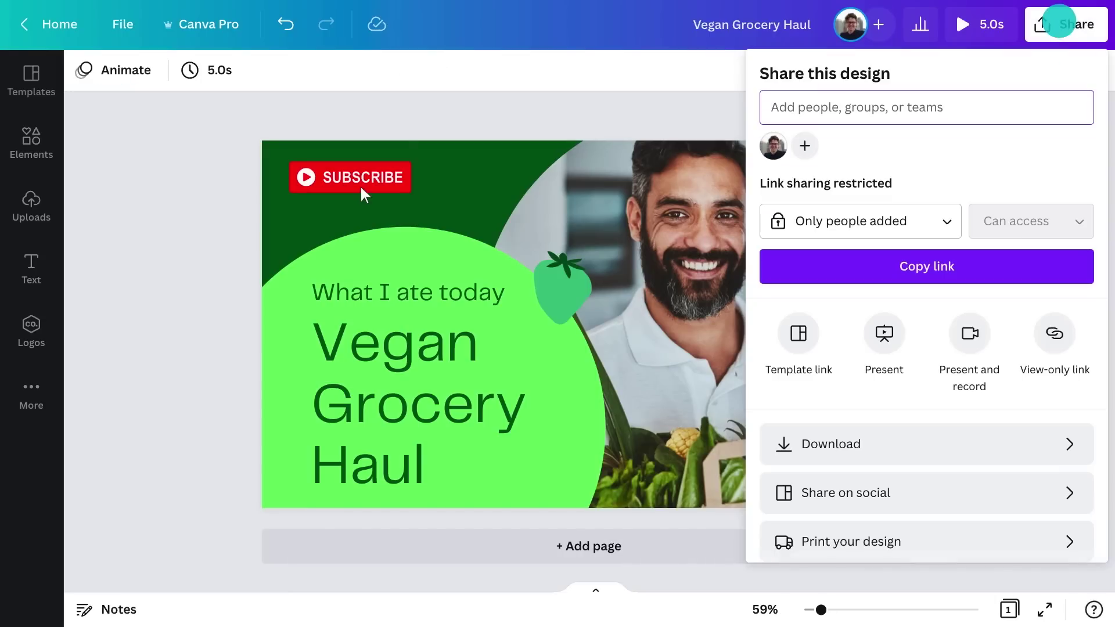
left_click(1015, 439)
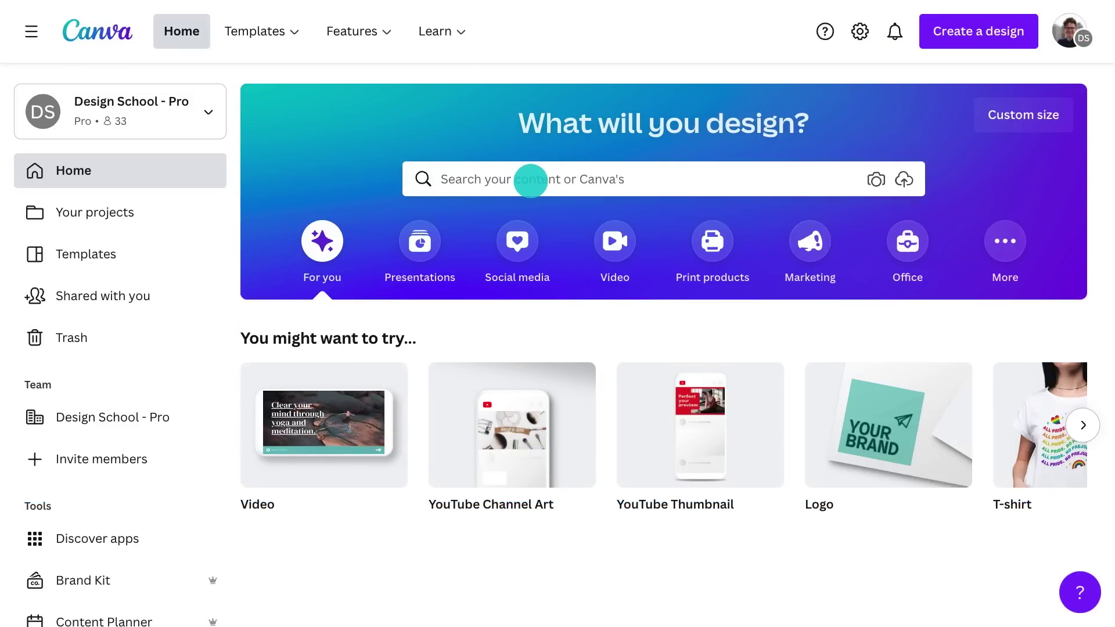
Create a blank YouTube Thumbnail design from a 'youtube thumbnails' search.
left_click(530, 181)
type("youtube thumbnails")
key("Return")
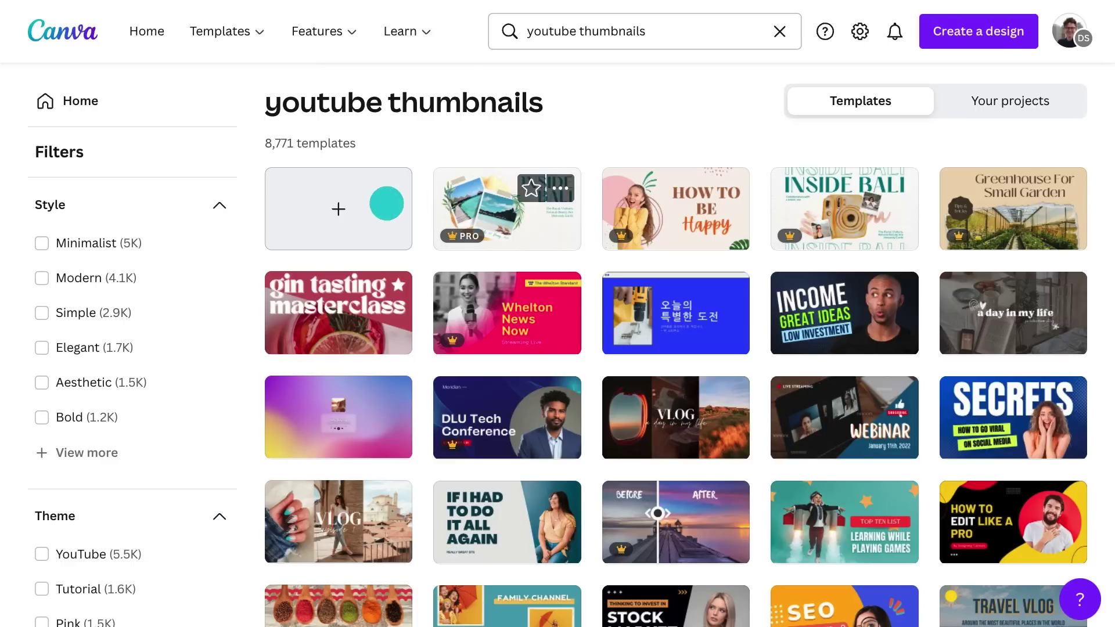
left_click(386, 203)
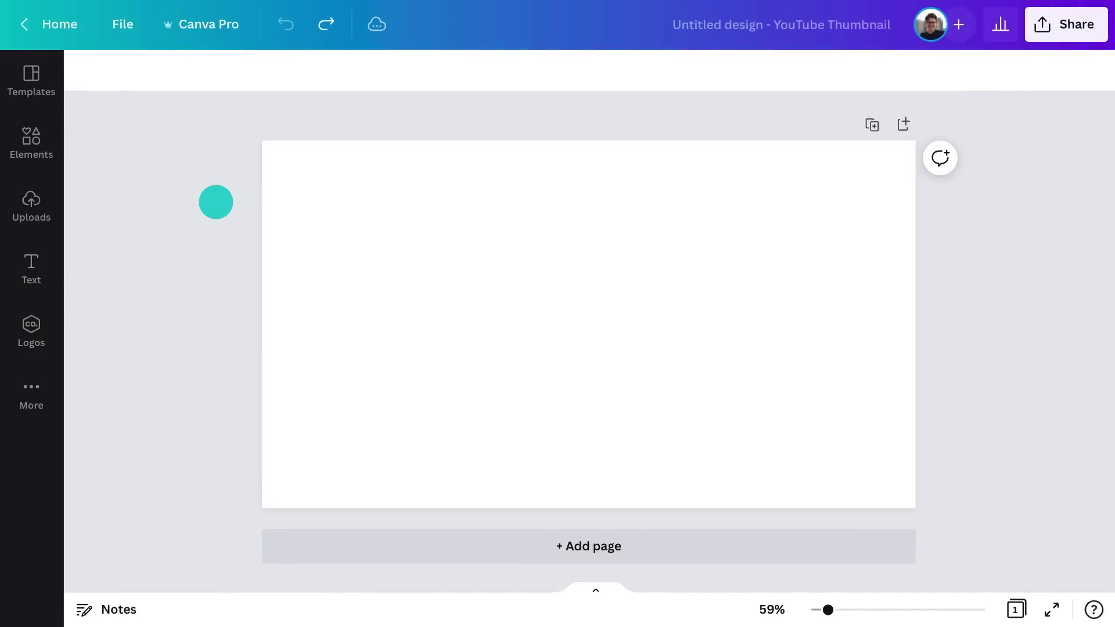
Set the background to dark green #0A6223 and add a 'How to make a' text box.
left_click(83, 70)
left_click(101, 162)
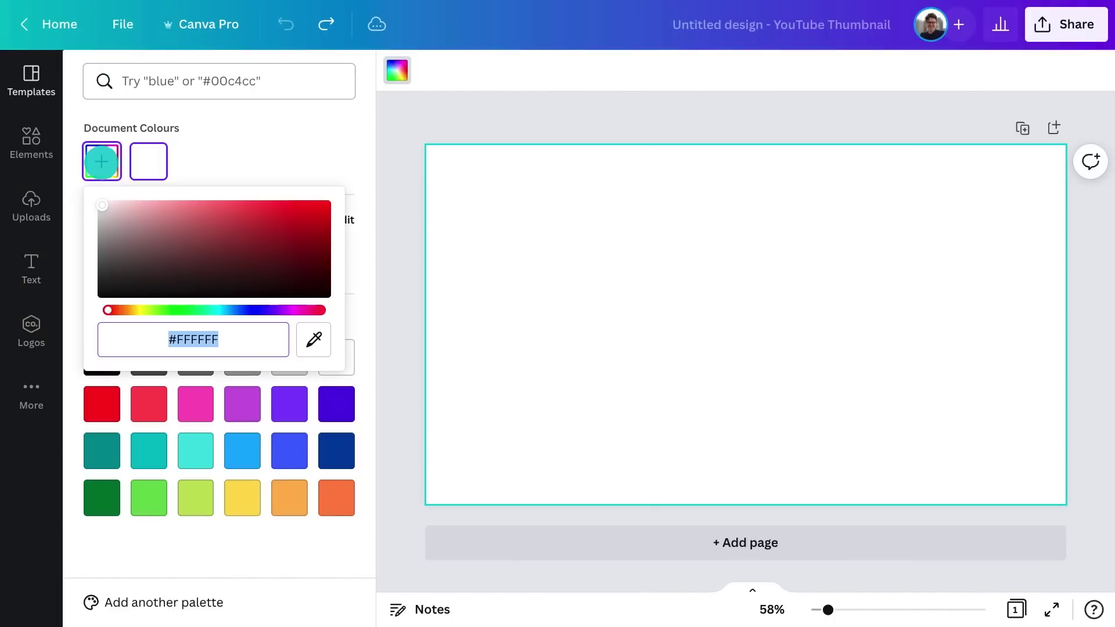
left_click(188, 310)
left_click(307, 261)
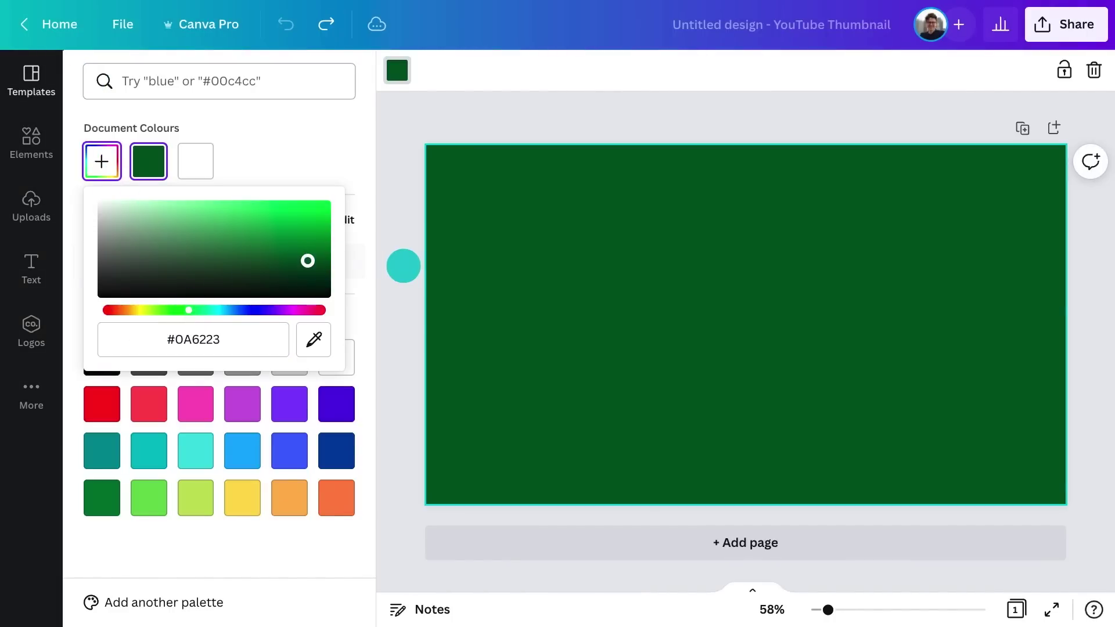
left_click(404, 266)
type("text")
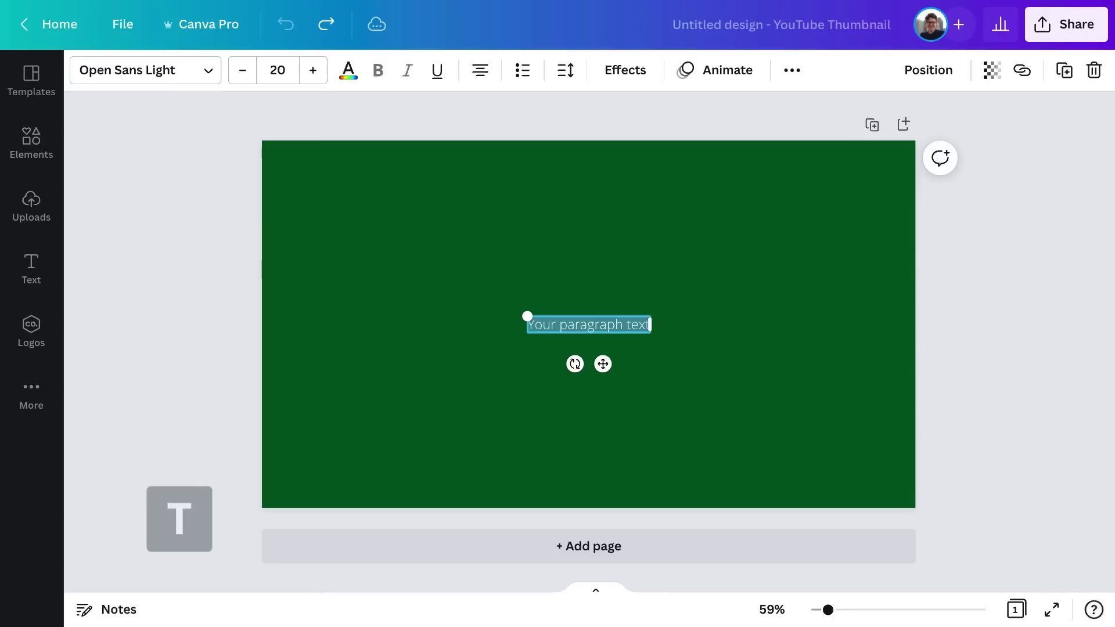
type("How to make a")
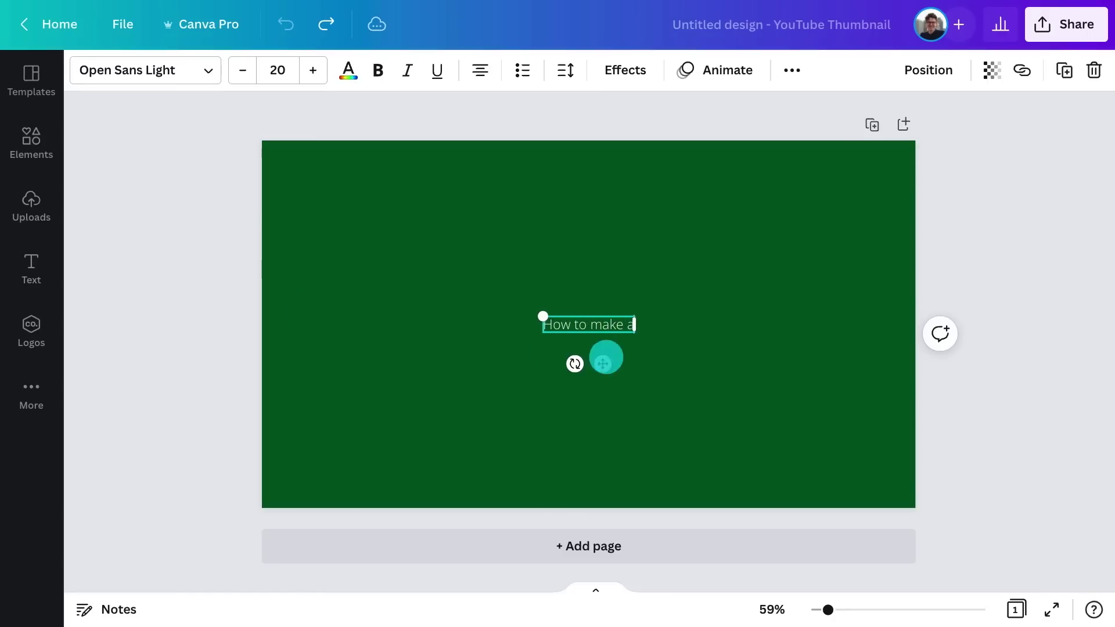
Move the 'How to make a' text upper left, set it in Telegraf, and enlarge it.
left_click_drag(606, 357, 361, 298)
left_click(156, 72)
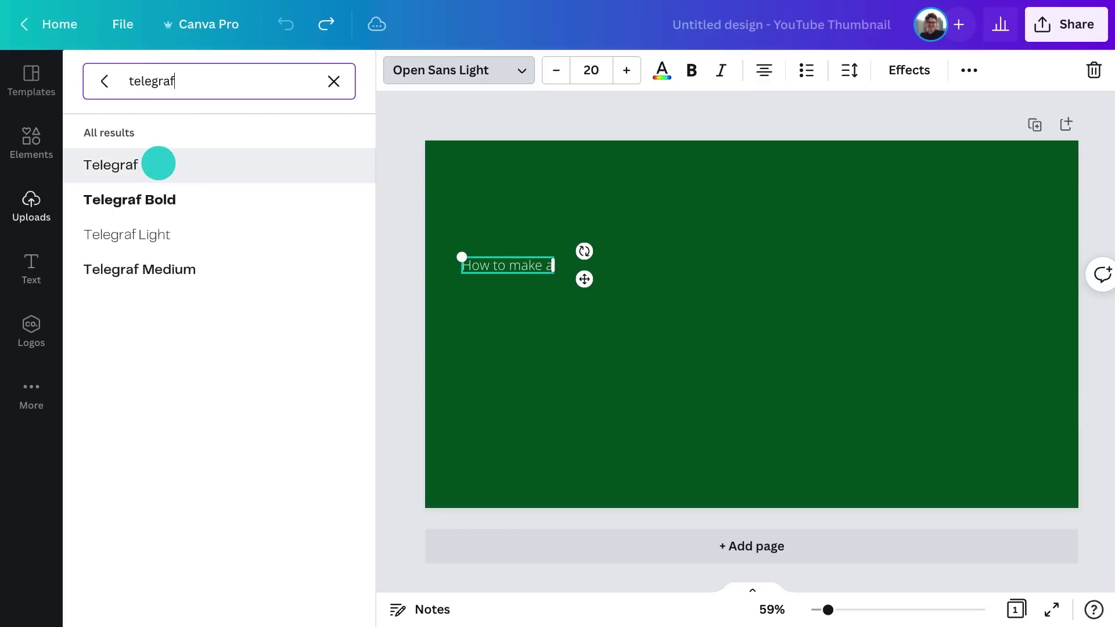
left_click(157, 162)
left_click(591, 70)
left_click(525, 289)
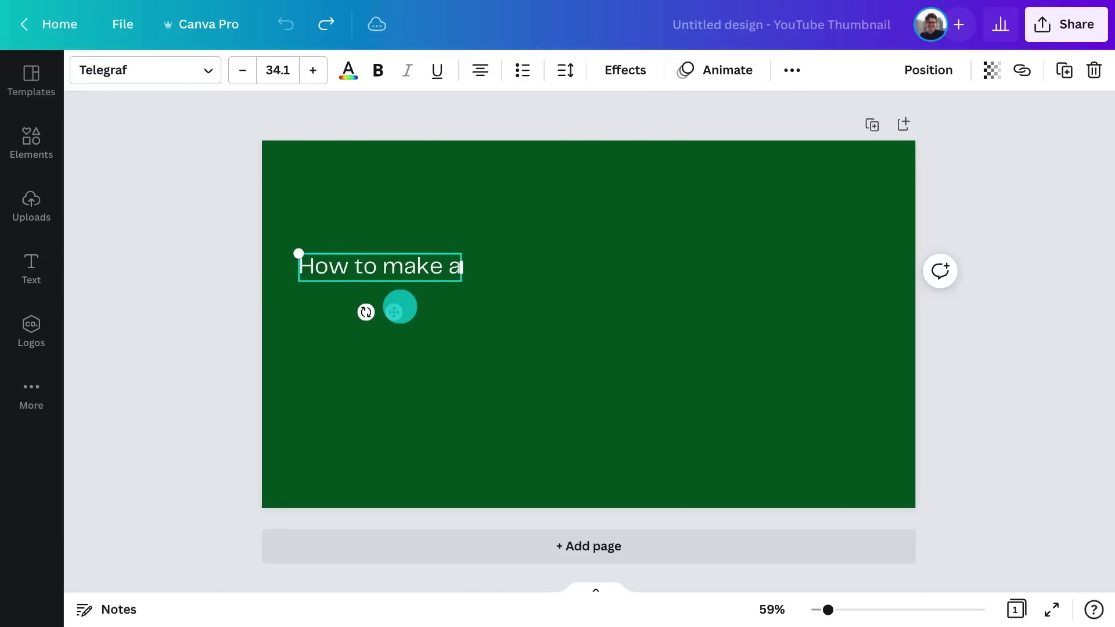
Duplicate it into a 'Vegan Nourish Bowl' title wrapped below the first line.
key("ctrl+d")
left_click_drag(403, 322, 393, 346)
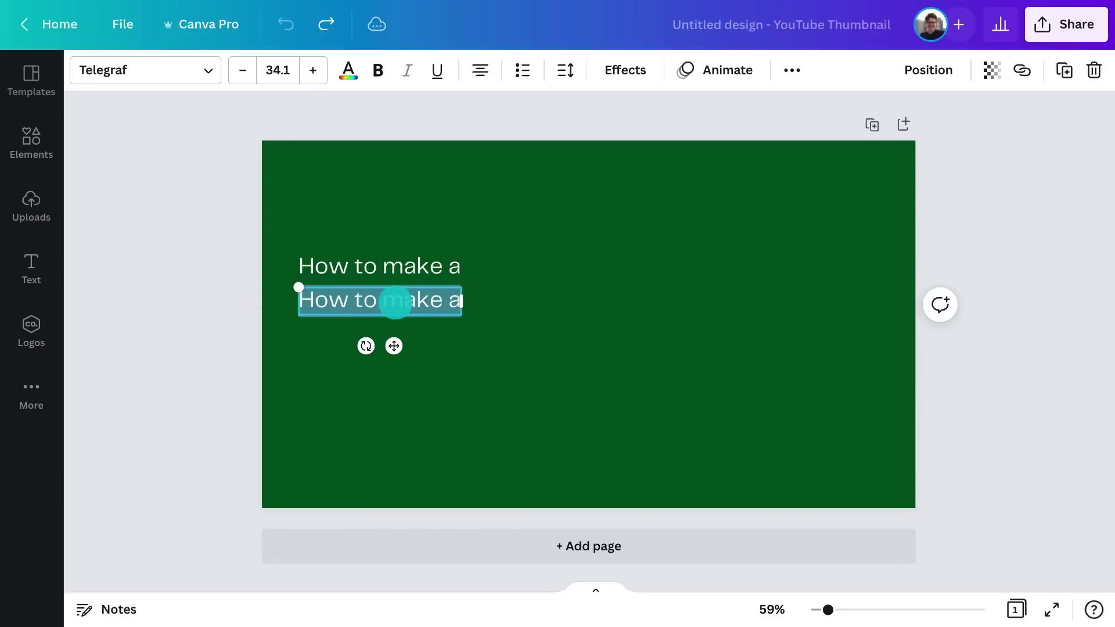
type("Vegan")
key("Return")
type("Nourish Bowl")
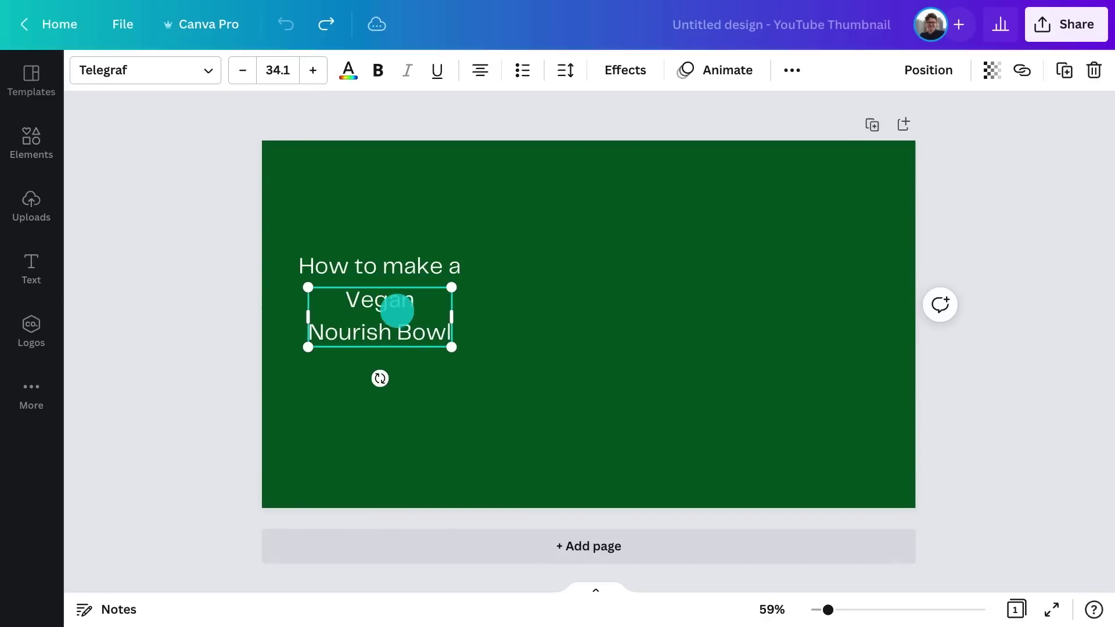
left_click_drag(399, 325, 343, 297)
left_click_drag(422, 352, 498, 449)
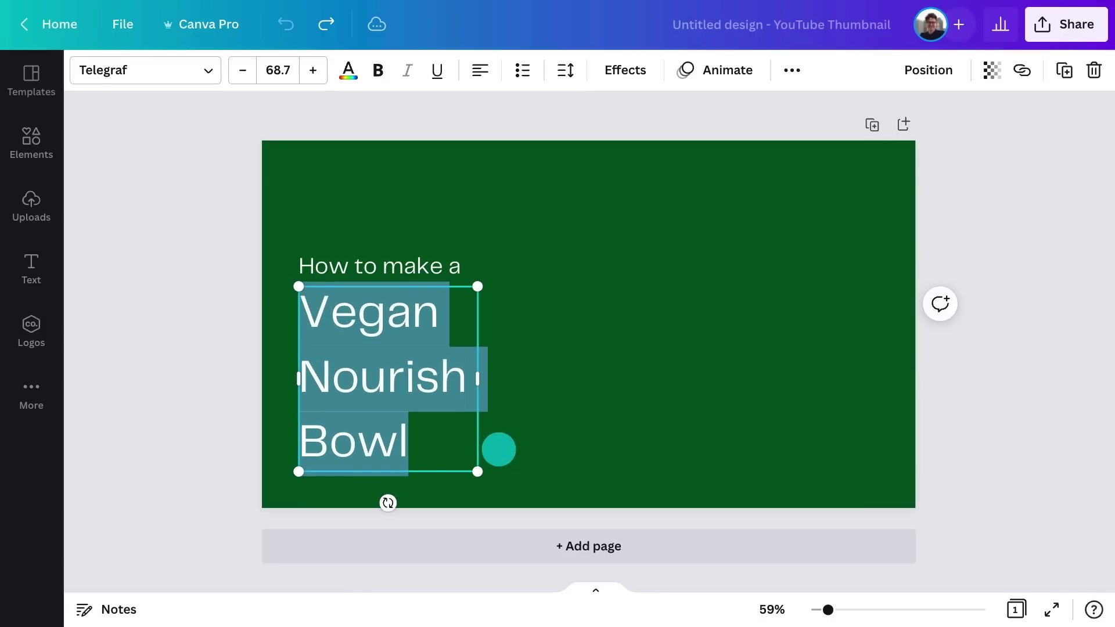
Set the title's line spacing to 1, enlarge it, and move both lines up.
left_click(565, 70)
left_click_drag(648, 191, 628, 198)
left_click_drag(478, 435, 535, 477)
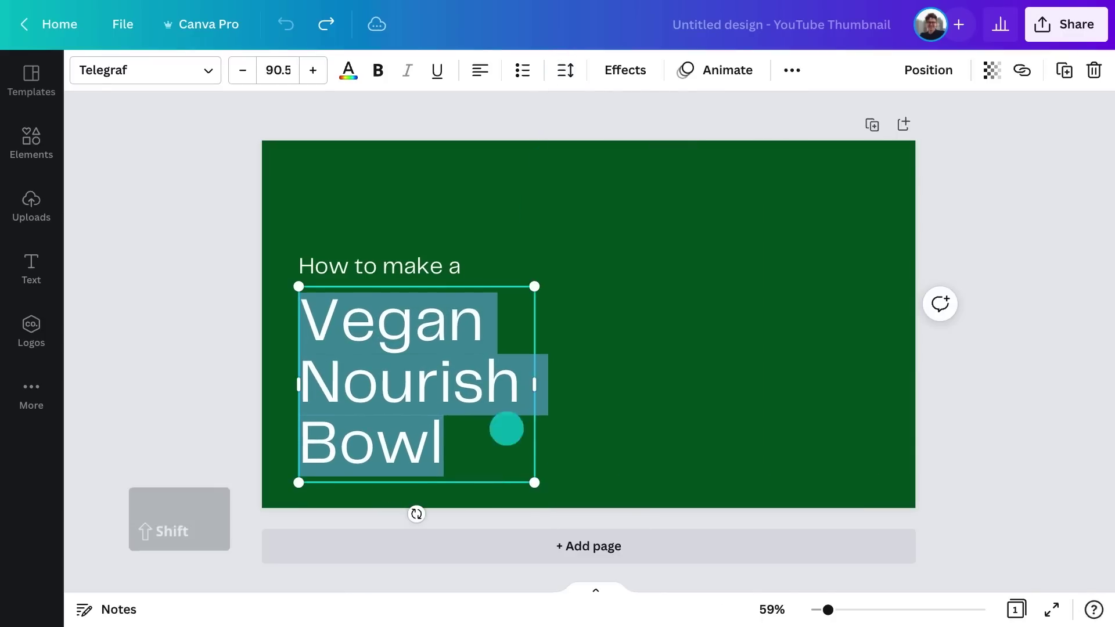
left_click(406, 265, "shift")
left_click_drag(406, 264, 408, 230)
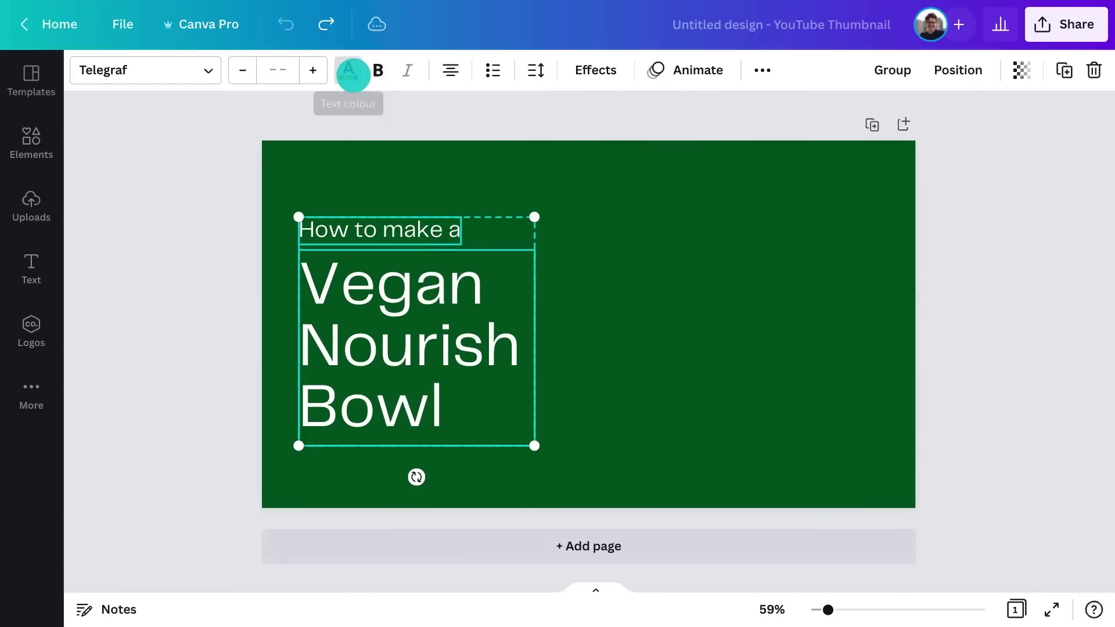
Colour both text lines pale yellow #F8F2B6.
left_click(350, 70)
left_click(102, 161)
left_click(140, 313)
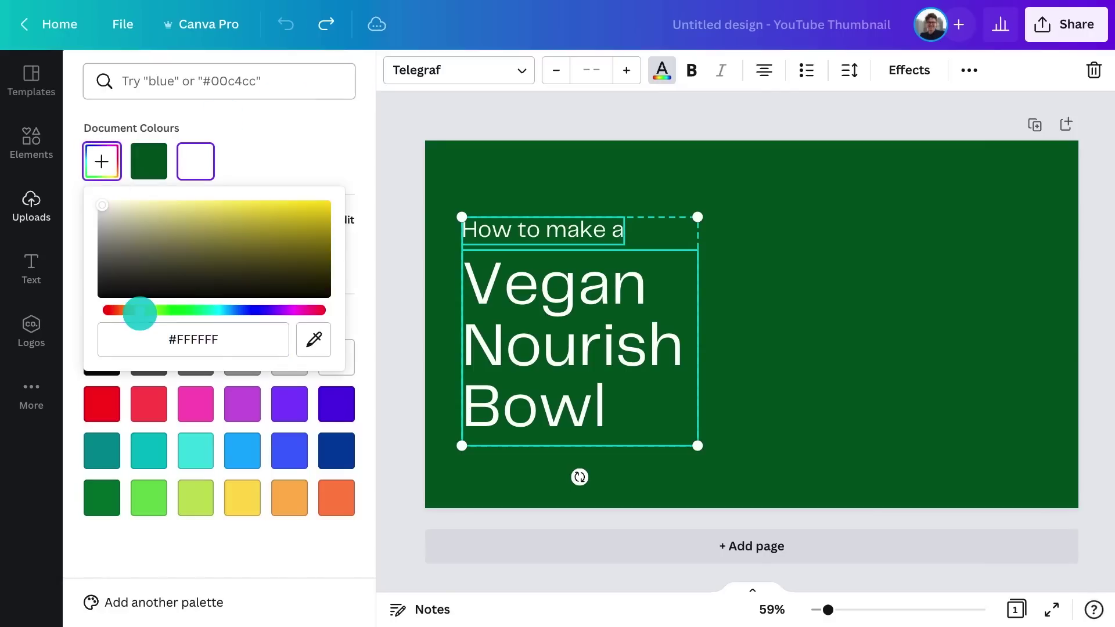
left_click(159, 204)
left_click(397, 279)
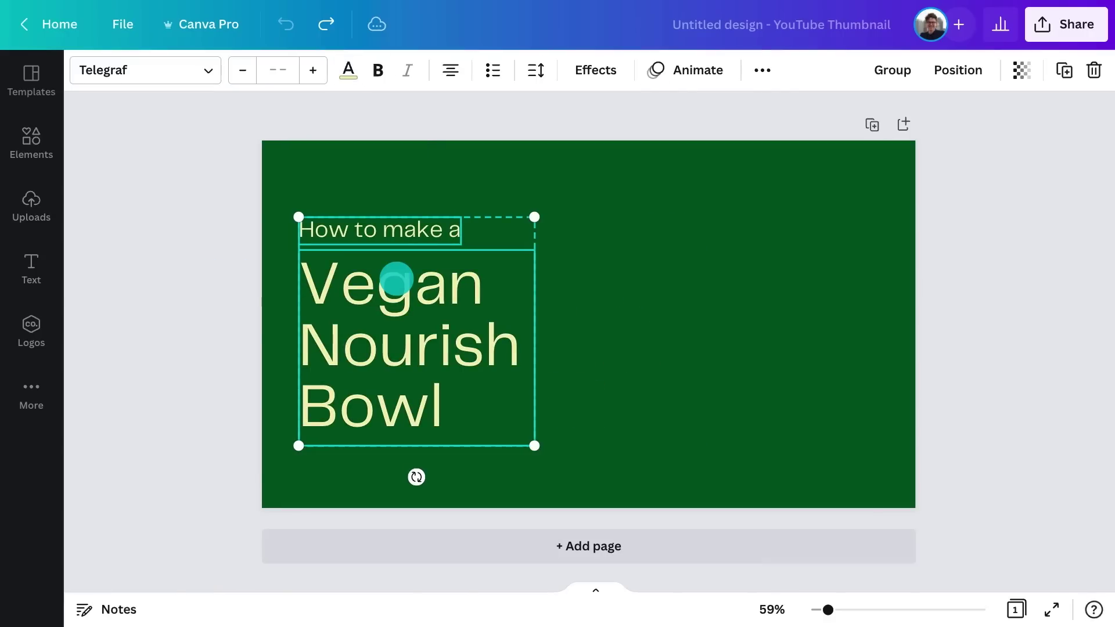
Add a SUBSCRIBE badge from Elements, shrunk and placed lower right.
left_click(32, 142)
left_click_drag(109, 214, 915, 429)
left_click(380, 338)
left_click_drag(881, 385, 858, 476)
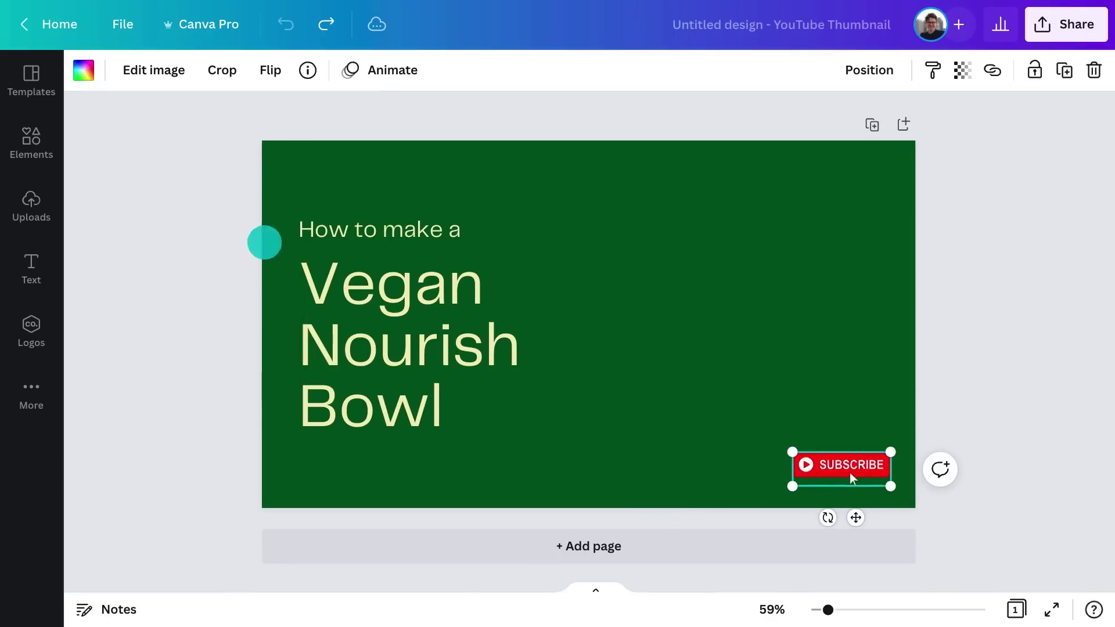
Add a blob-shaped frame from Elements > Frames and place it at lower right.
left_click(31, 142)
left_click_drag(368, 189, 373, 545)
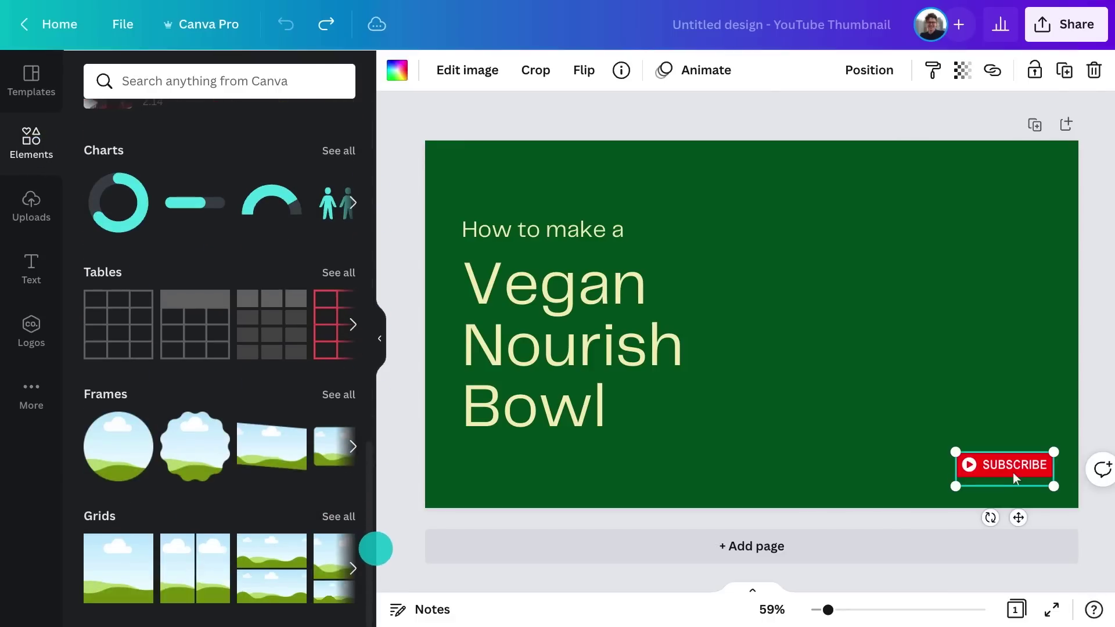
left_click(337, 393)
left_click(221, 118)
type("blob")
key("Return")
left_click_drag(146, 272, 874, 282)
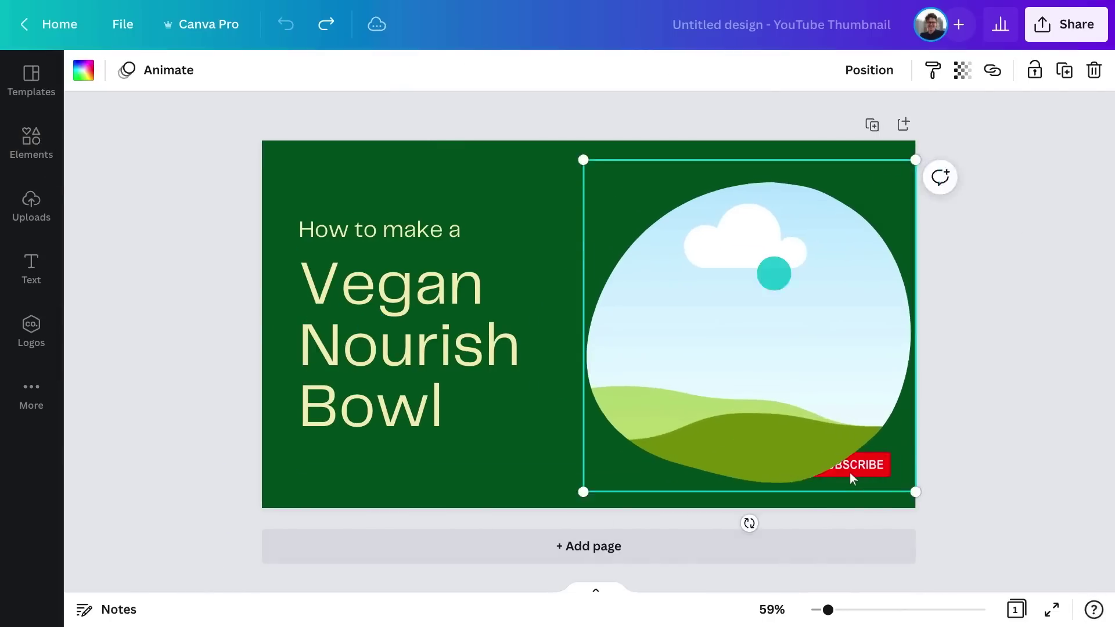
left_click_drag(774, 271, 842, 403)
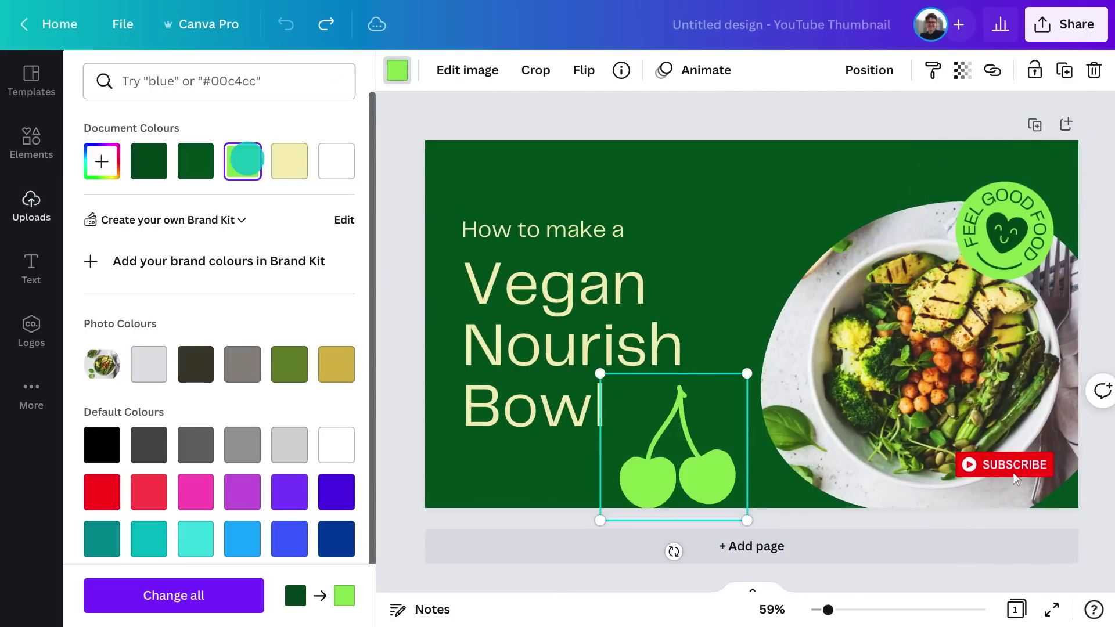
Enlarge the cherry graphic, tilt it about 47°, and open the sharing options.
left_click_drag(600, 520, 507, 563)
left_click_drag(644, 616, 695, 510)
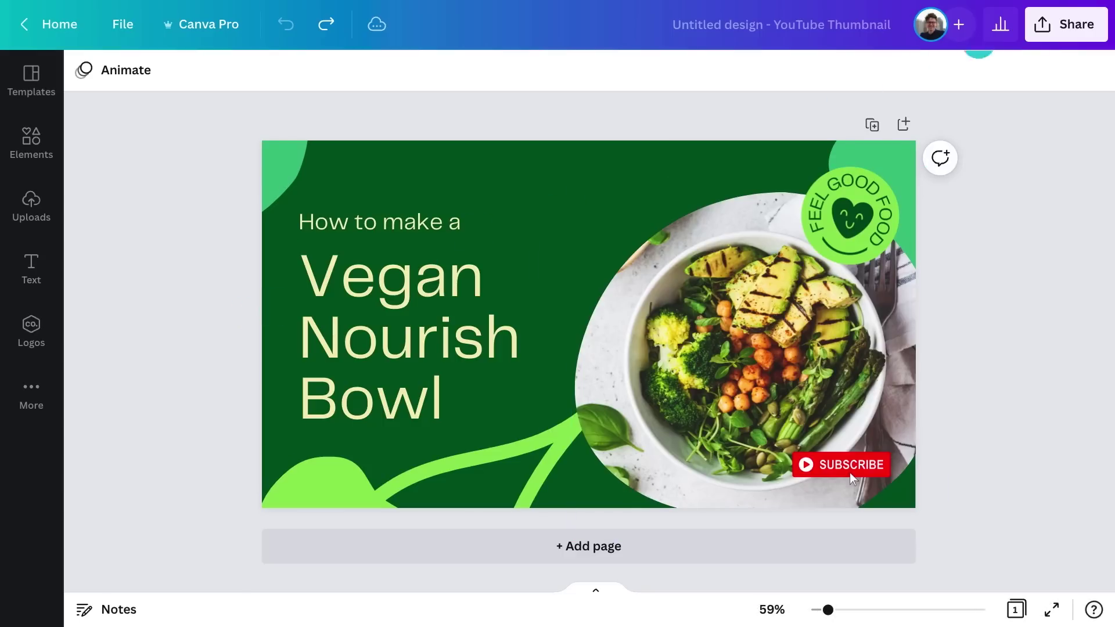
left_click(1067, 24)
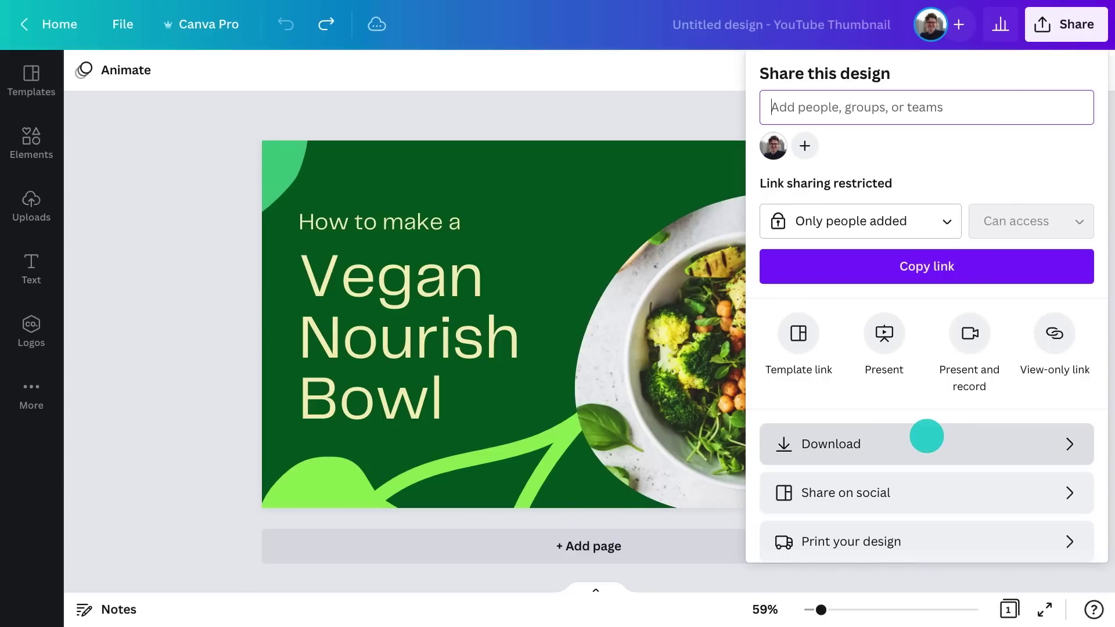